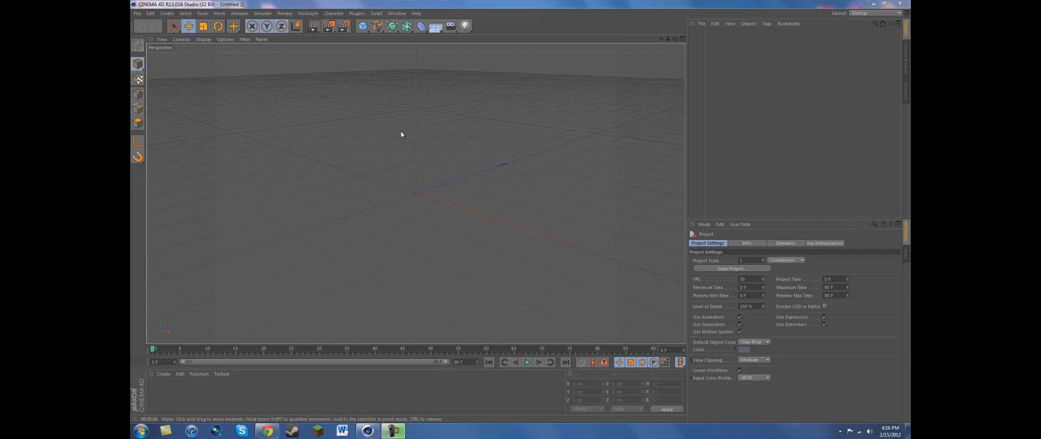
Render a preview of the empty scene in the perspective view and return to the editor display
left_click_drag(401, 135, 400, 123, "alt")
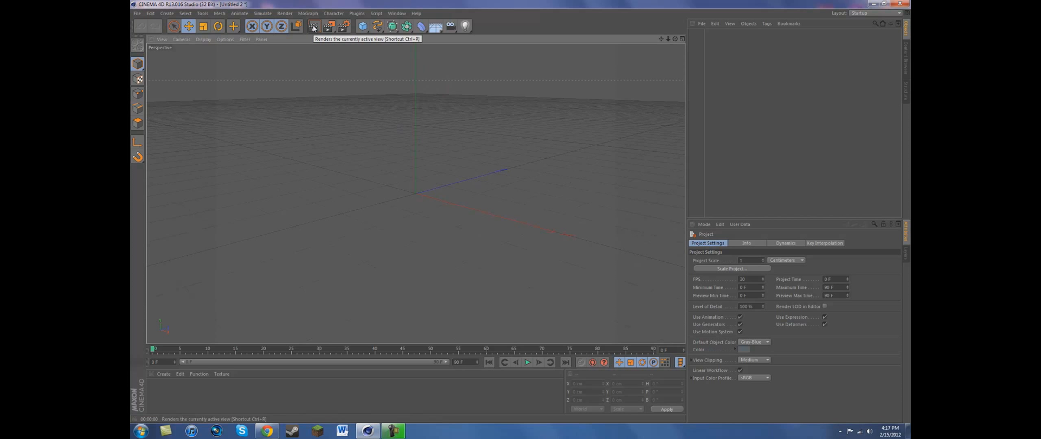
left_click(313, 27)
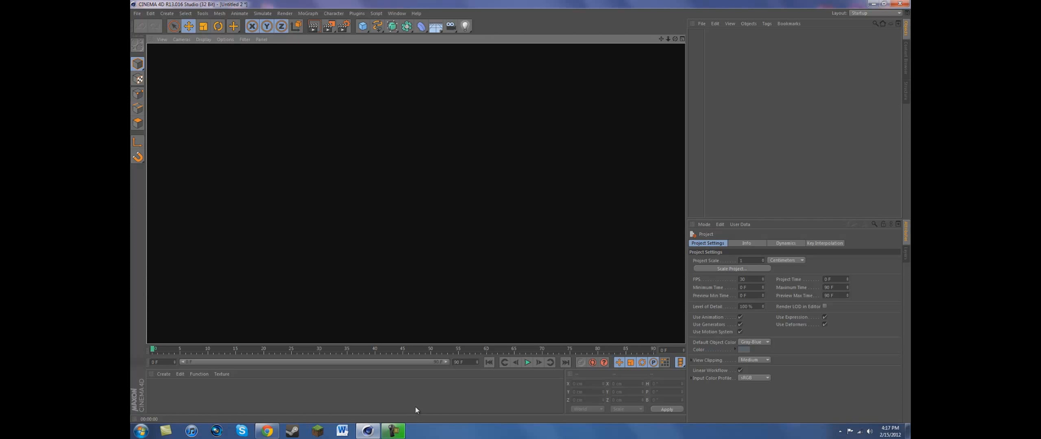
left_click(406, 220)
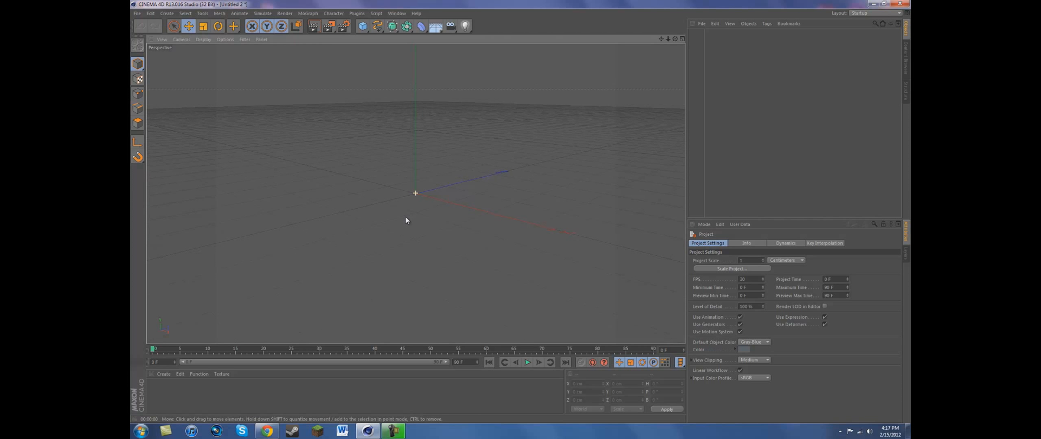
Add a Sky object to the scene and create a new material
left_click(435, 29)
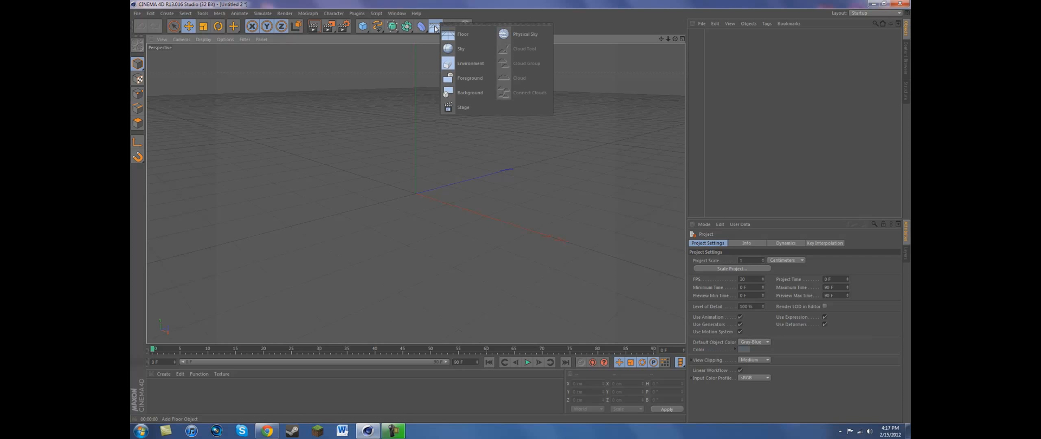
left_click(461, 49)
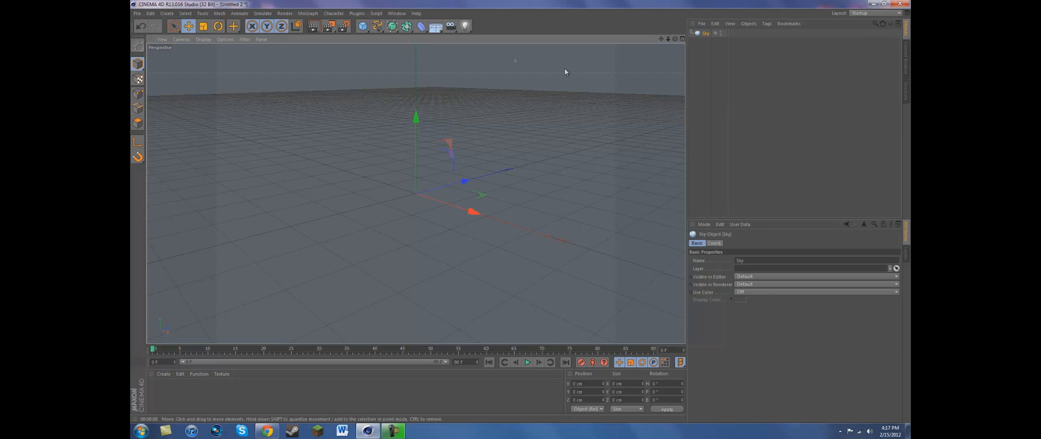
double_click(157, 390)
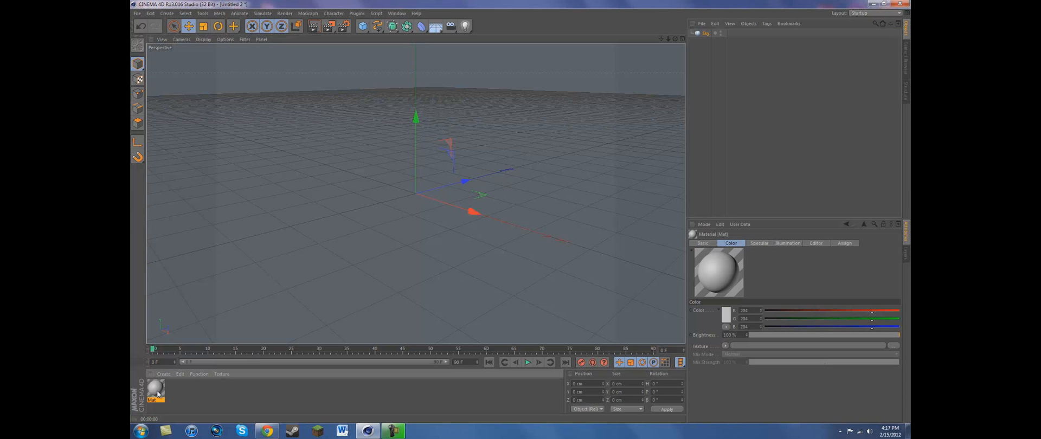
Set the new material's color to pure white, RGB 255, 255, 255
double_click(156, 390)
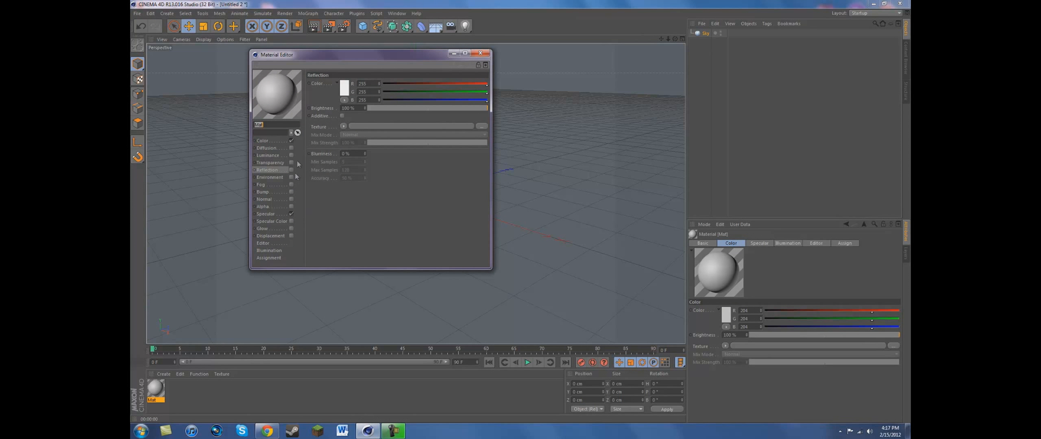
left_click(343, 91)
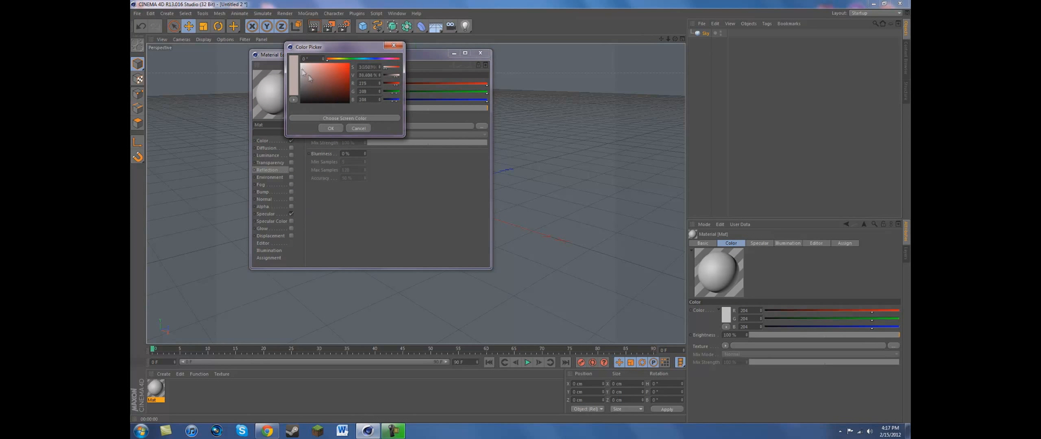
left_click(329, 127)
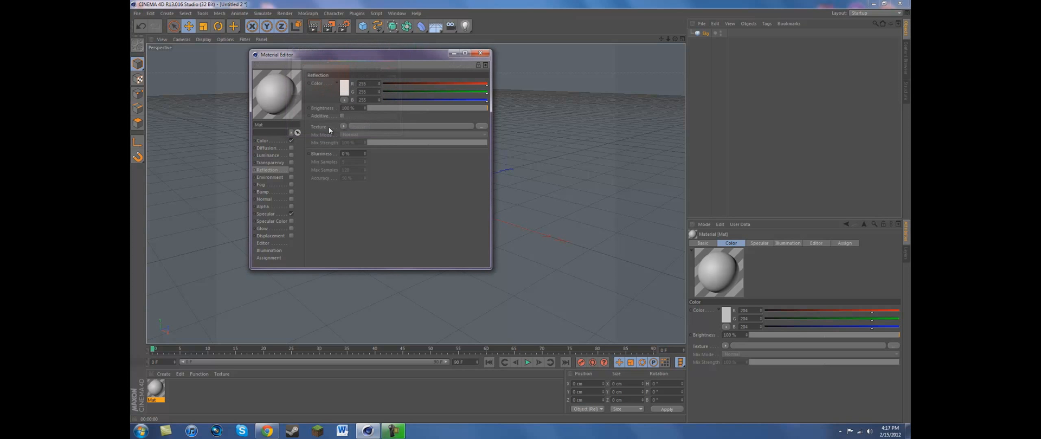
left_click(278, 142)
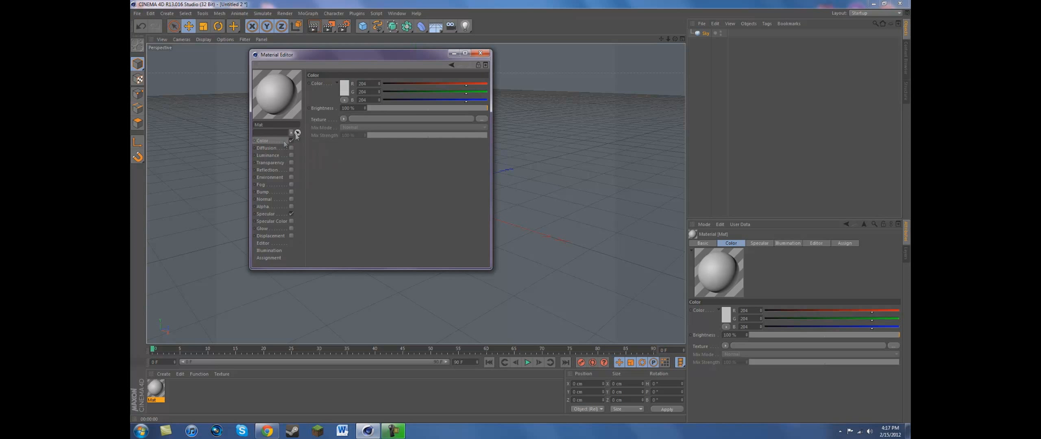
left_click(344, 89)
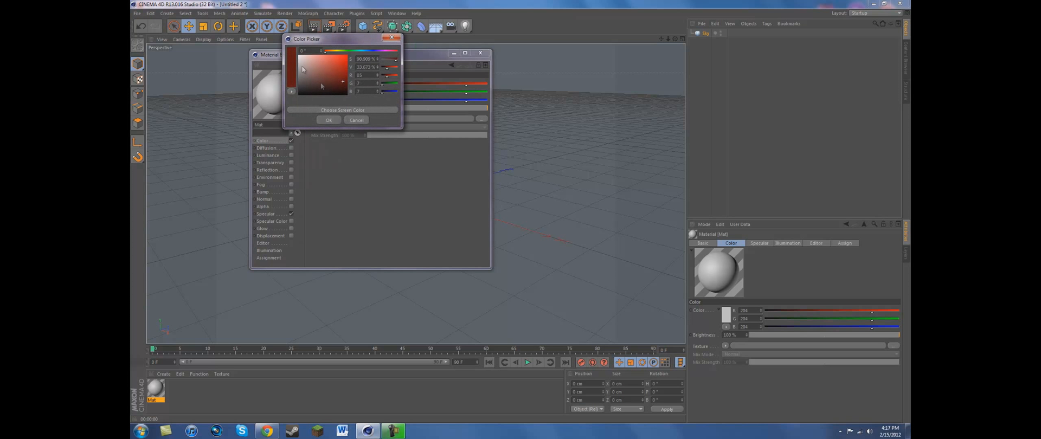
left_click(328, 120)
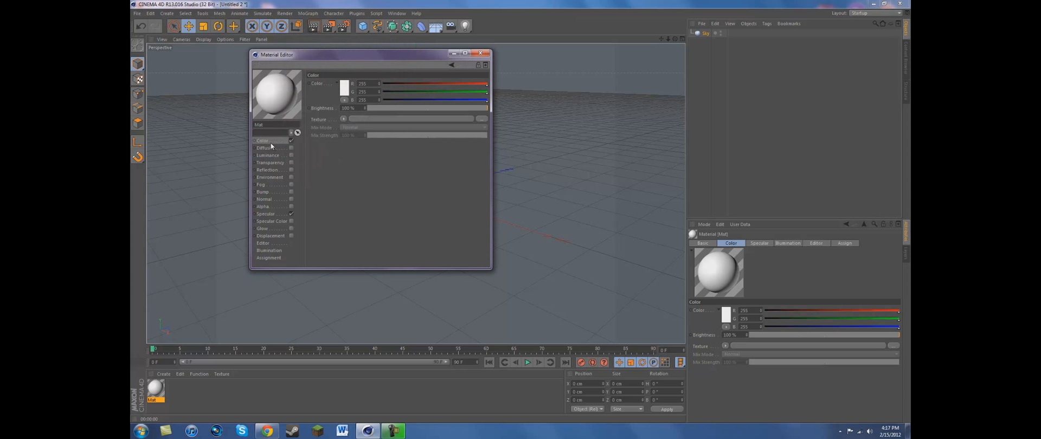
Enable reflection on the white material, lower the reflection brightness, and close the Material Editor
left_click(291, 170)
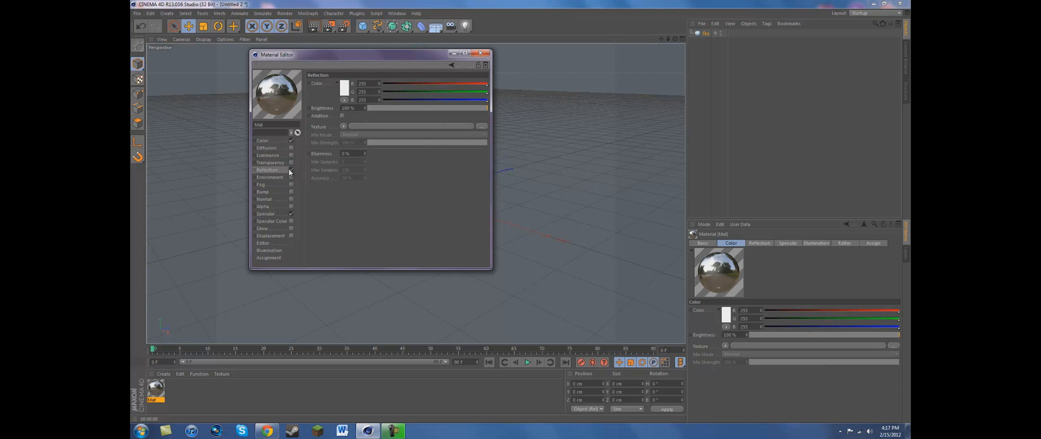
left_click_drag(446, 109, 435, 109)
left_click_drag(428, 113, 428, 112)
left_click(480, 52)
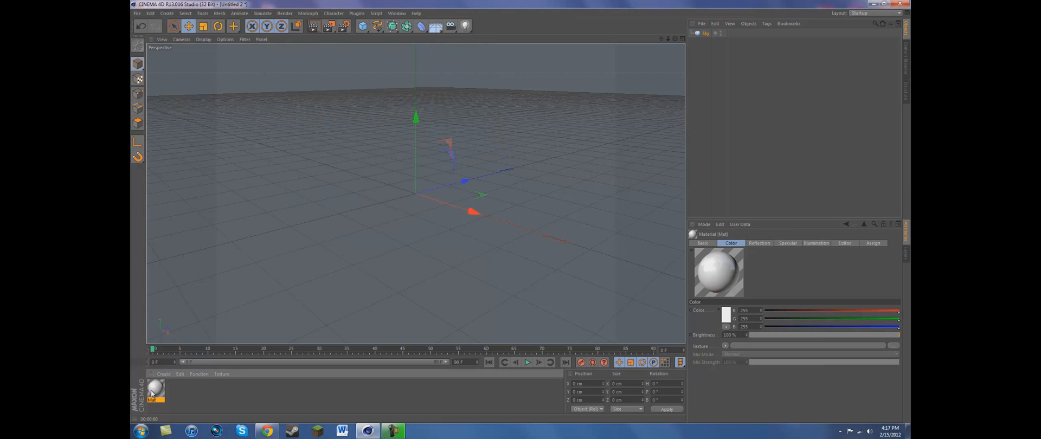
Apply the white material to the Sky object and render a preview of the view
left_click_drag(154, 394, 704, 37)
left_click_drag(703, 36, 704, 34)
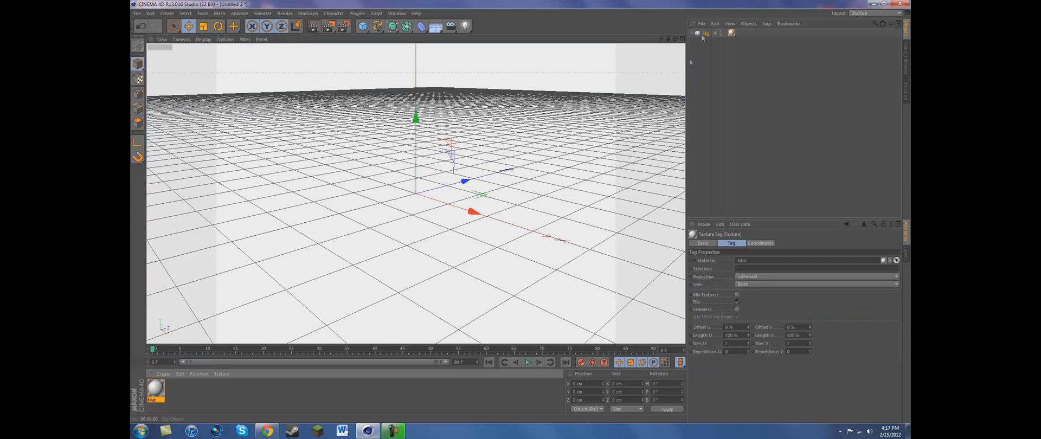
left_click(314, 27)
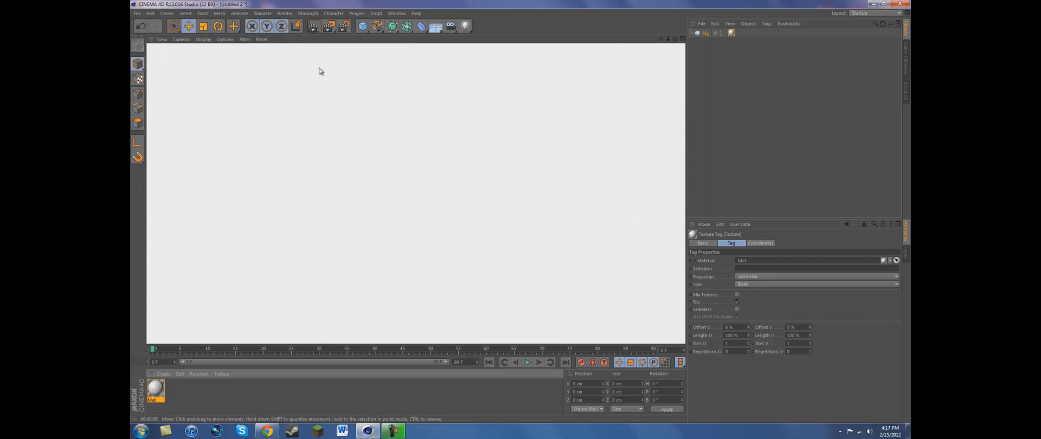
left_click(351, 131)
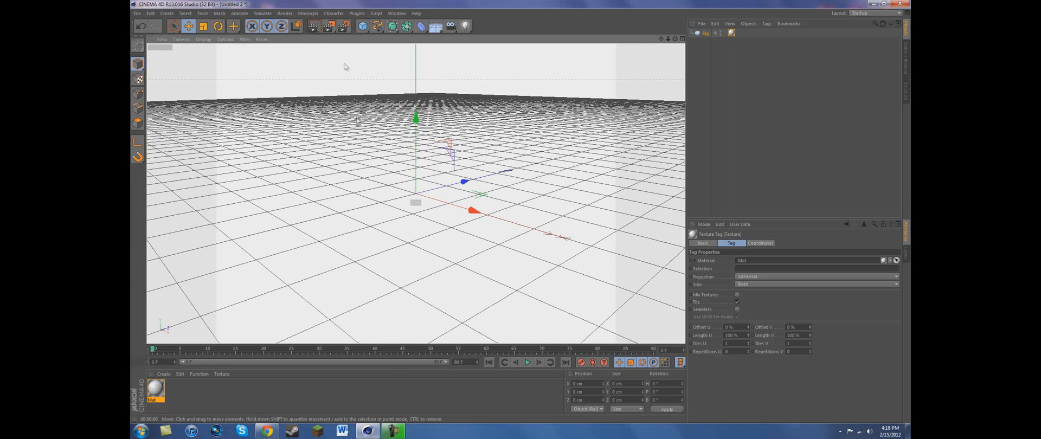
Add a MoText object to the scene
left_click(307, 13)
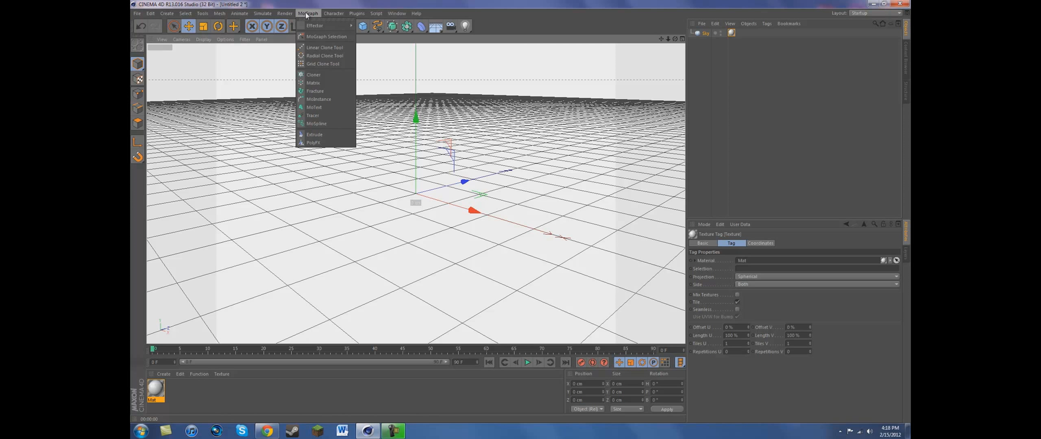
left_click(327, 107)
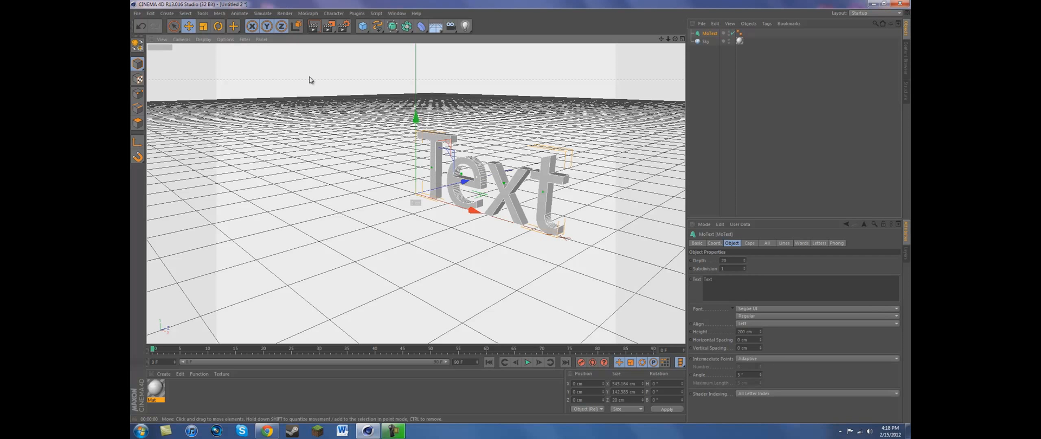
left_click_drag(624, 164, 668, 161, "alt")
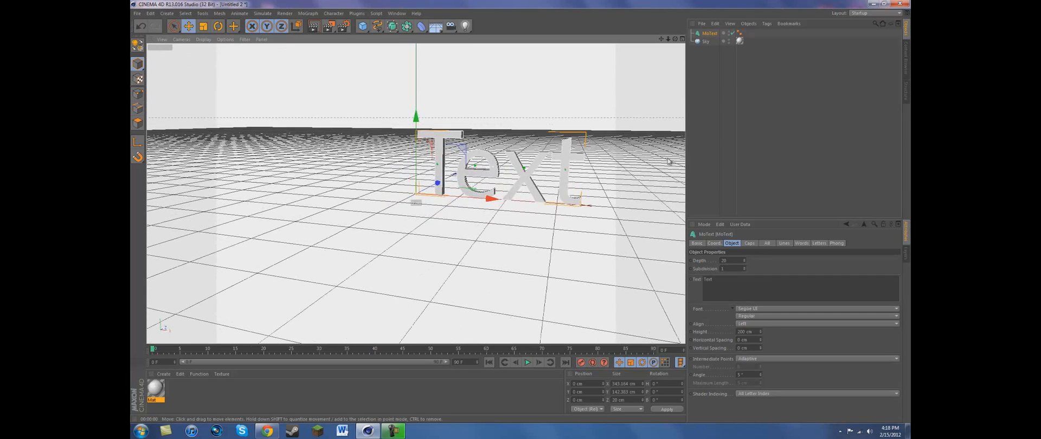
Inspect the 3D text in the four-view layout, the Top view and the perspective view from several angles and distances
left_click(683, 39)
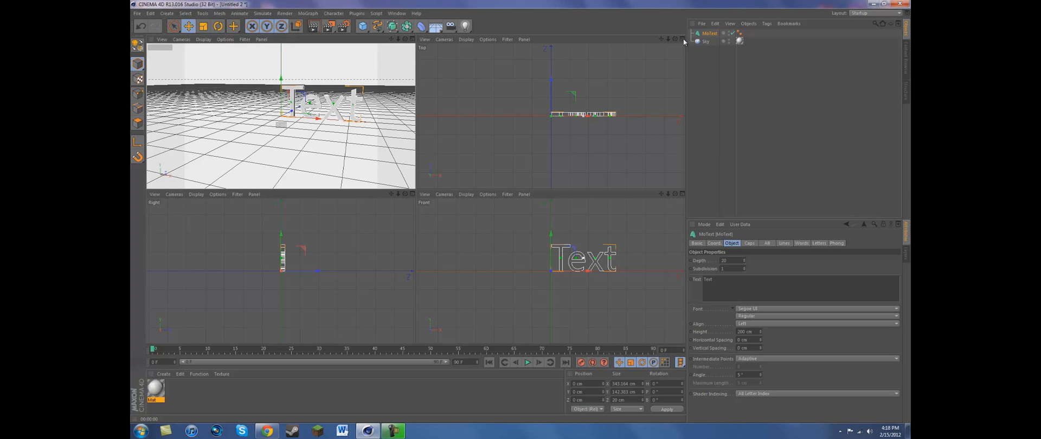
left_click(682, 40)
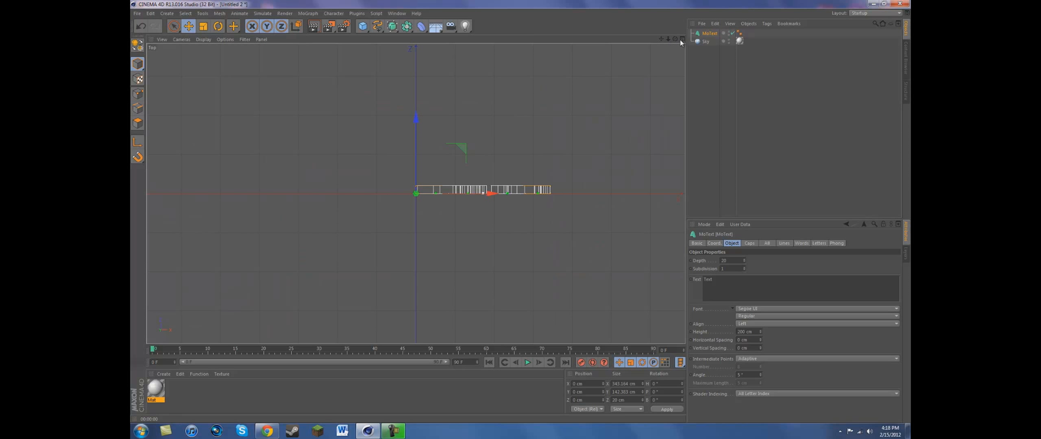
left_click(681, 40)
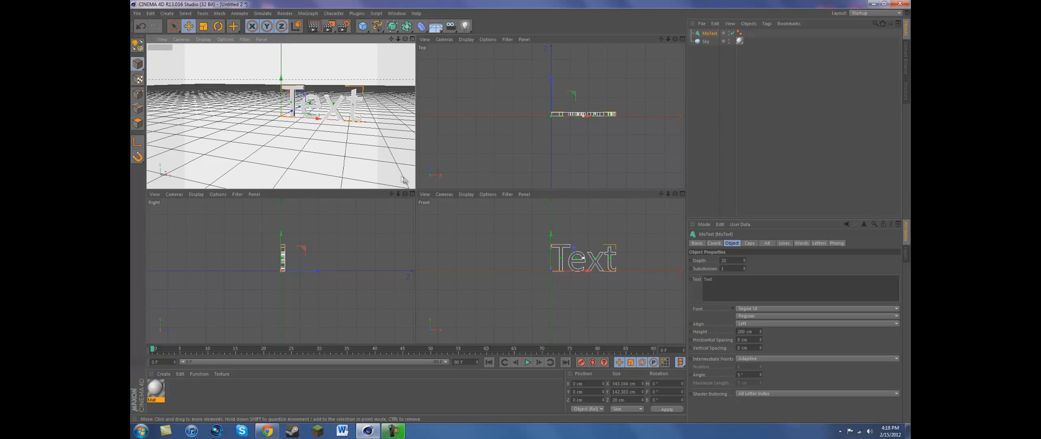
left_click(412, 40)
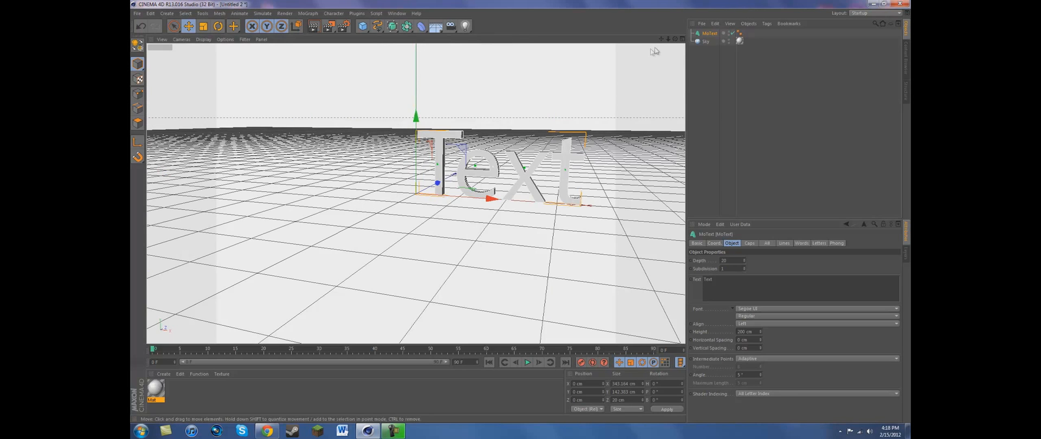
left_click_drag(675, 39, 520, 211)
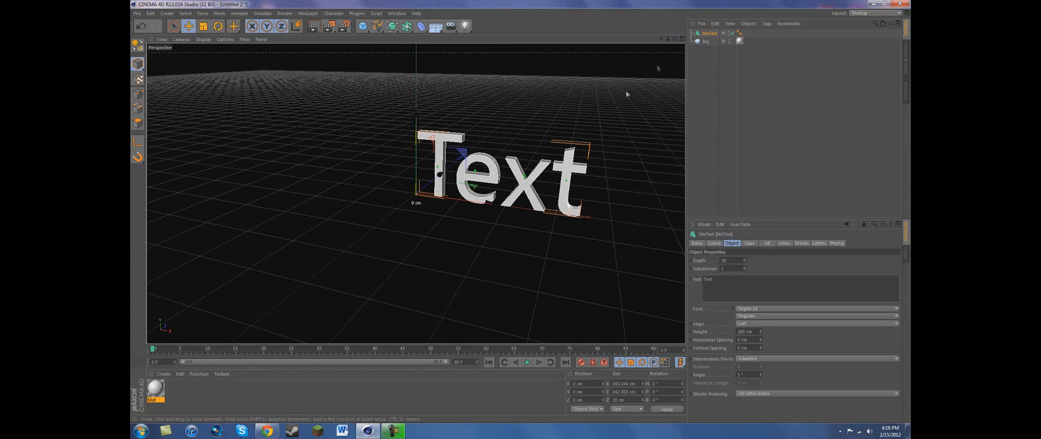
left_click_drag(597, 94, 602, 85, "alt")
left_click_drag(661, 39, 519, 211)
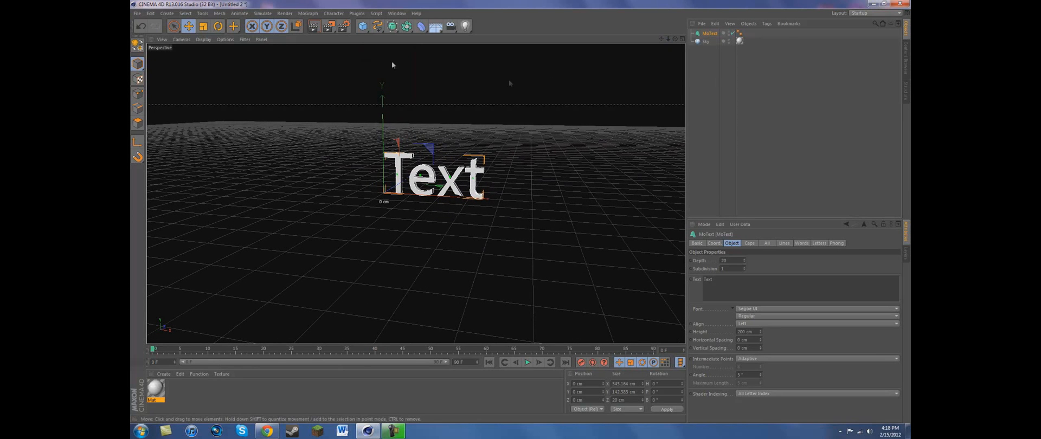
left_click(314, 26)
left_click_drag(500, 102, 507, 106, "alt")
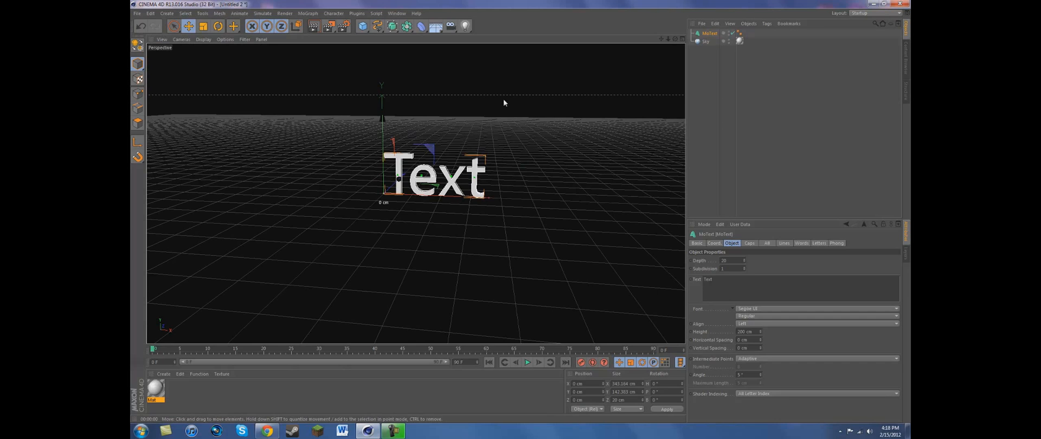
mouse_move(470, 109)
left_mouse_down("alt")
mouse_move(292, 59)
mouse_move(520, 215)
mouse_move(470, 106)
left_mouse_up("alt")
mouse_move(668, 39)
left_mouse_down()
mouse_move(521, 214)
mouse_move(669, 41)
left_mouse_up()
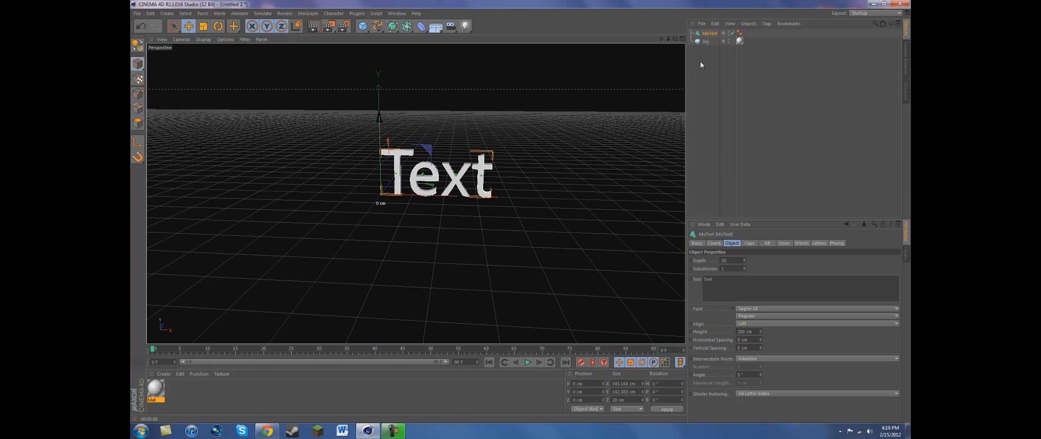
Replace the MoText object's default text with "LDawg"
left_click(726, 281)
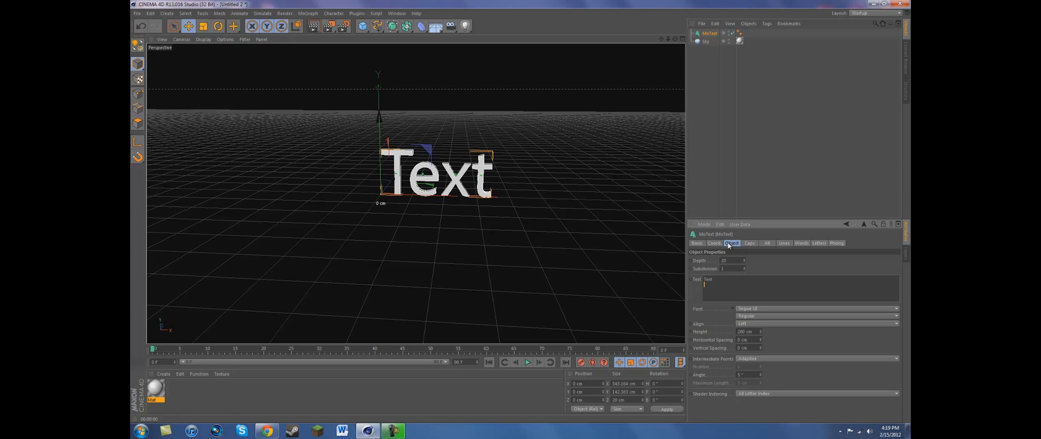
left_click_drag(722, 278, 686, 281)
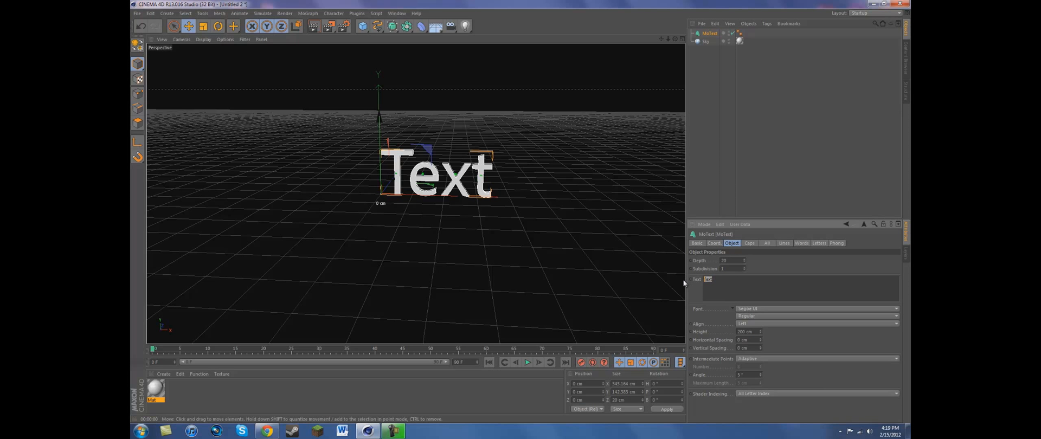
key("BackSpace")
type("LDav")
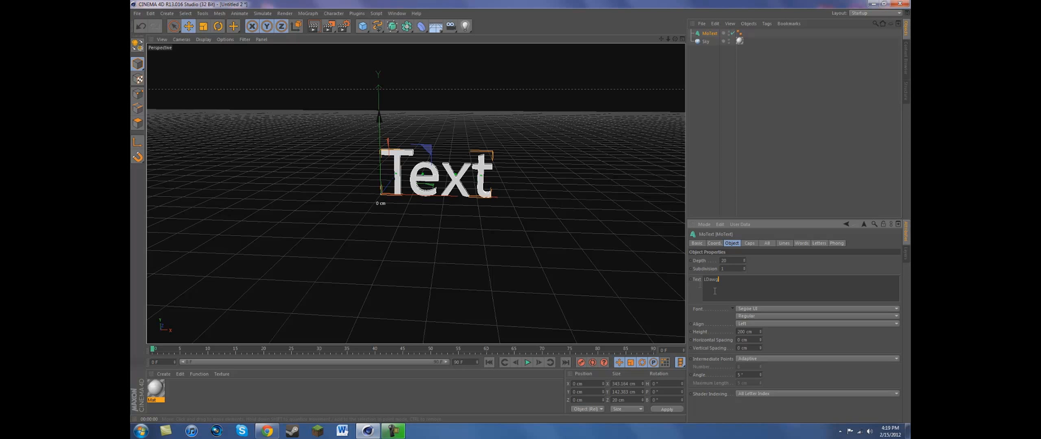
left_click(578, 223)
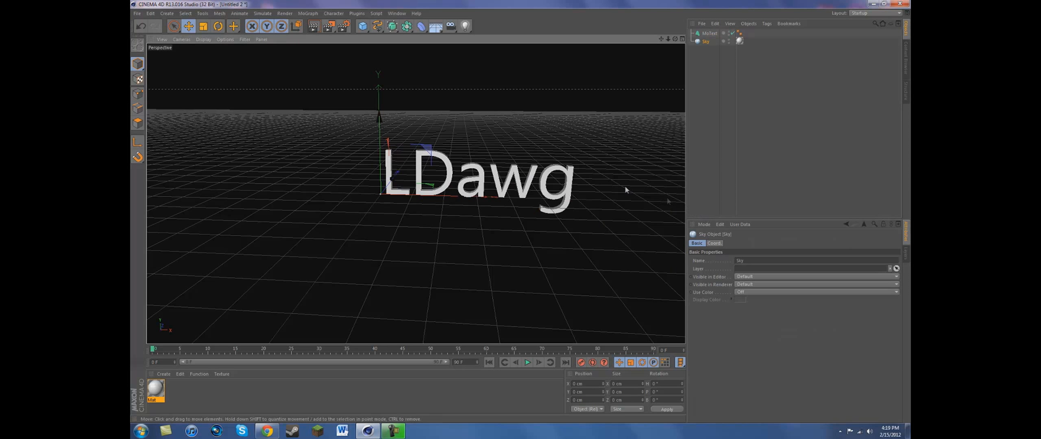
Try the Dimitri Swank font on the MoText object's LDawg text
left_click(709, 34)
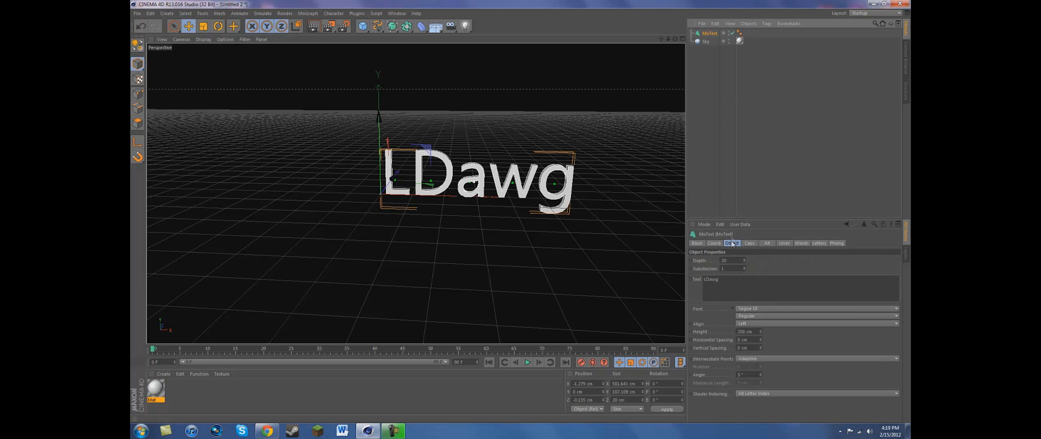
left_click(730, 282)
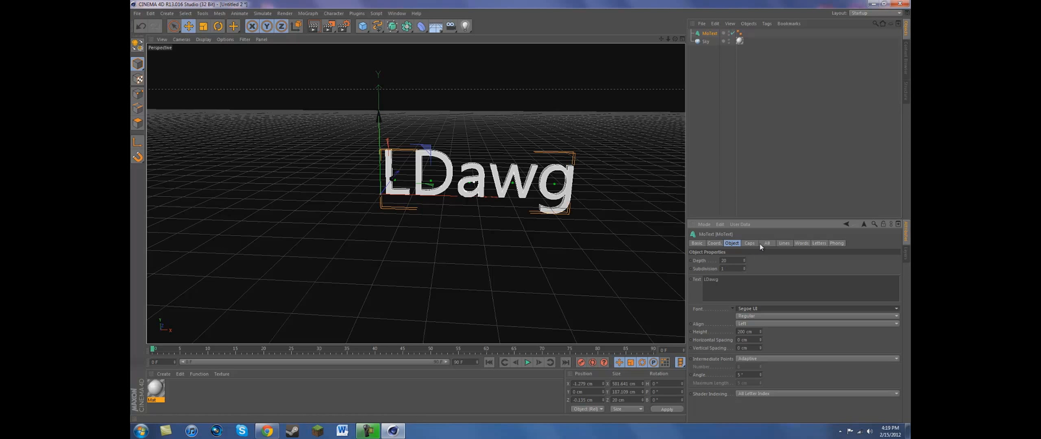
left_click(745, 310)
scroll(781, 46, "up", 20)
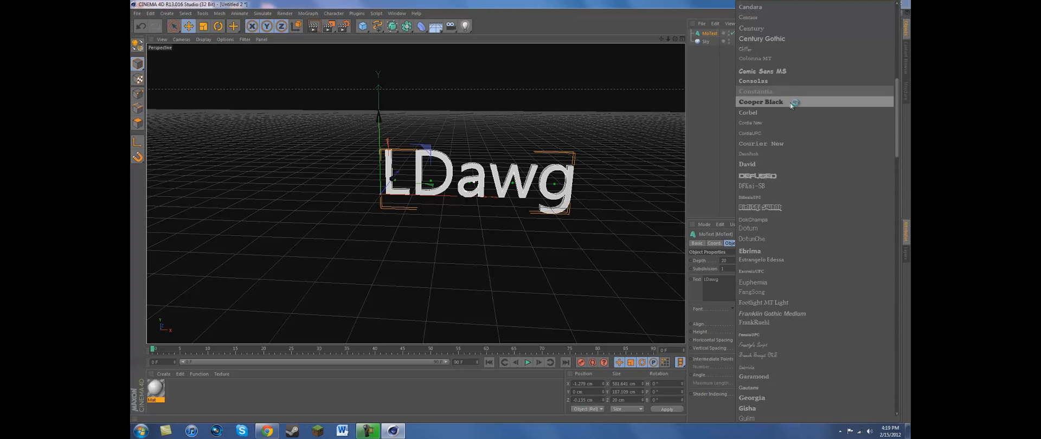
scroll(791, 205, "up", 9)
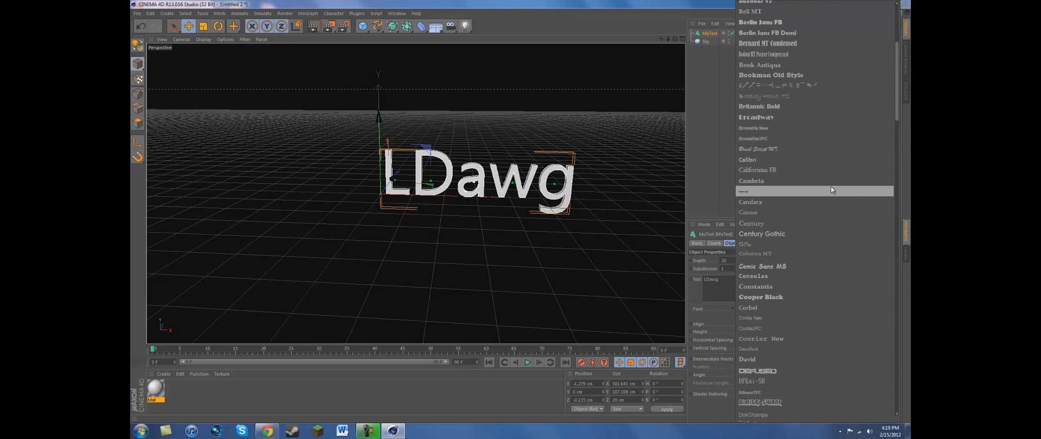
scroll(840, 184, "down", 1)
left_click(782, 355)
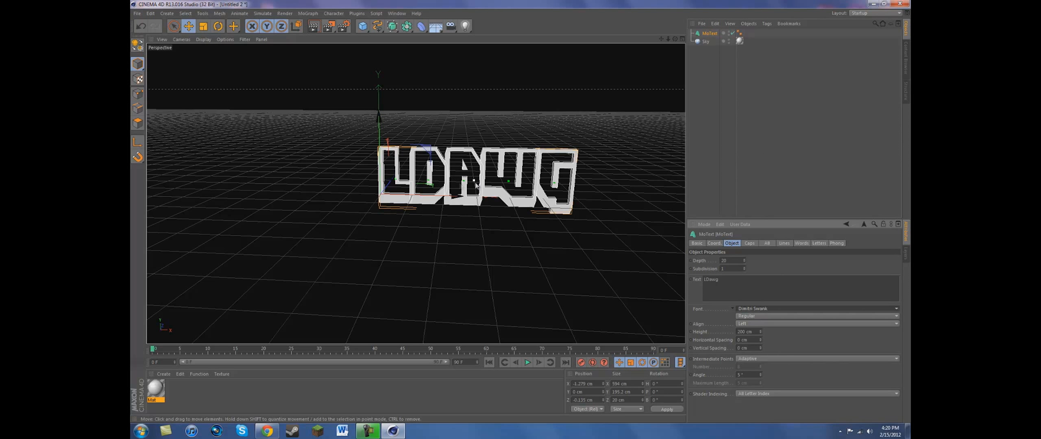
Set the MoText object's font to BatmanForeverAlternate
left_click(755, 309)
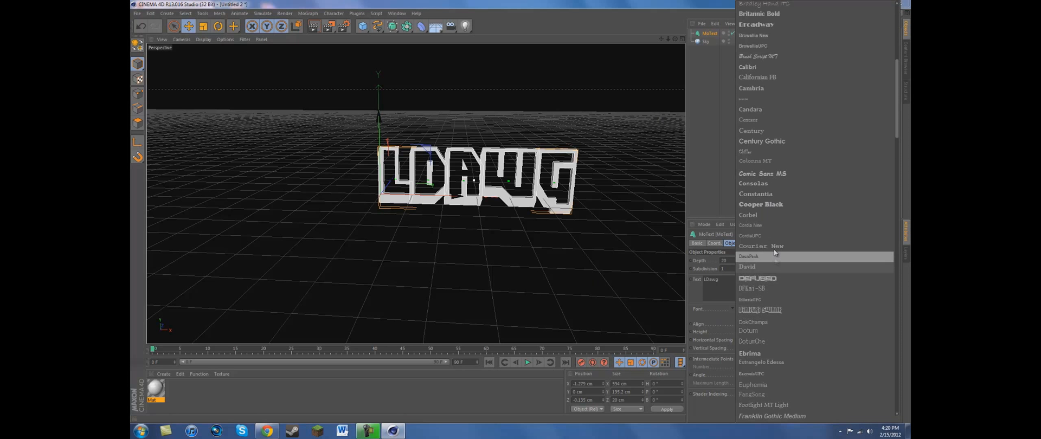
scroll(754, 155, "up", 5)
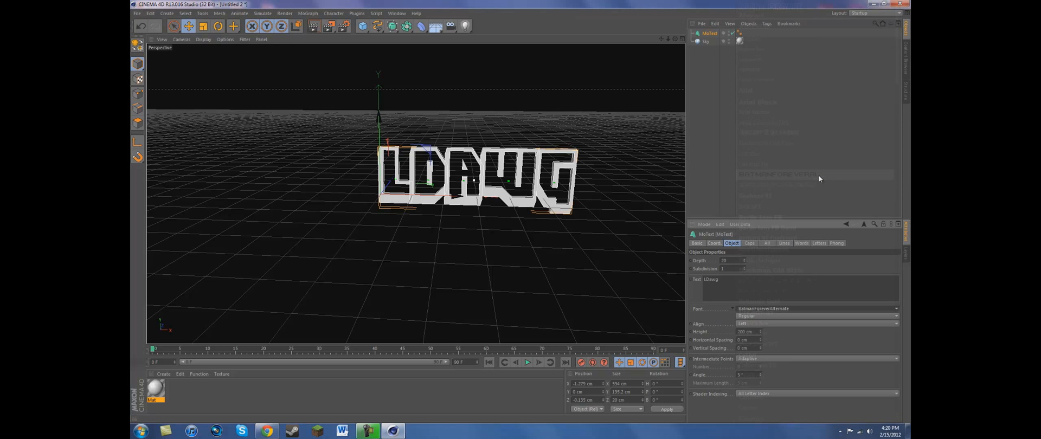
left_click(818, 174)
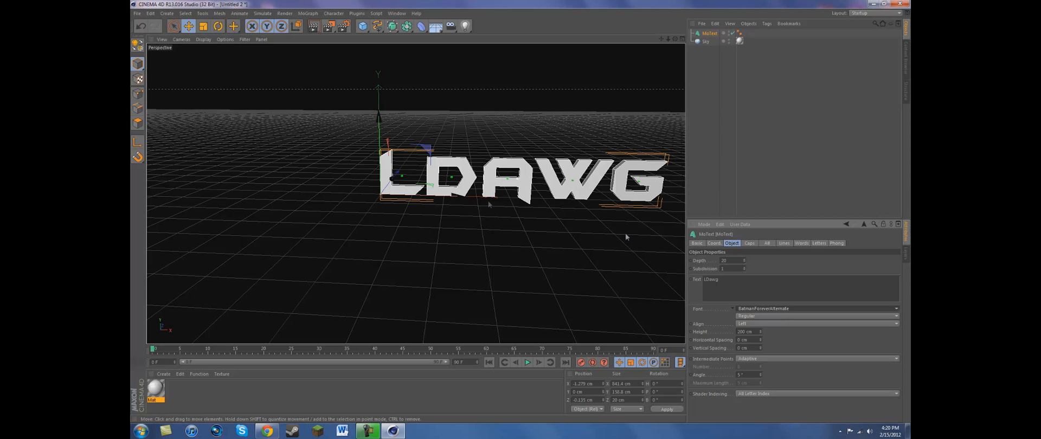
Try extrusion depths of 150 and 50 for the MoText object and check them in the perspective view
left_click_drag(510, 118, 463, 115, "alt")
double_click(726, 261)
type("150")
key("Return")
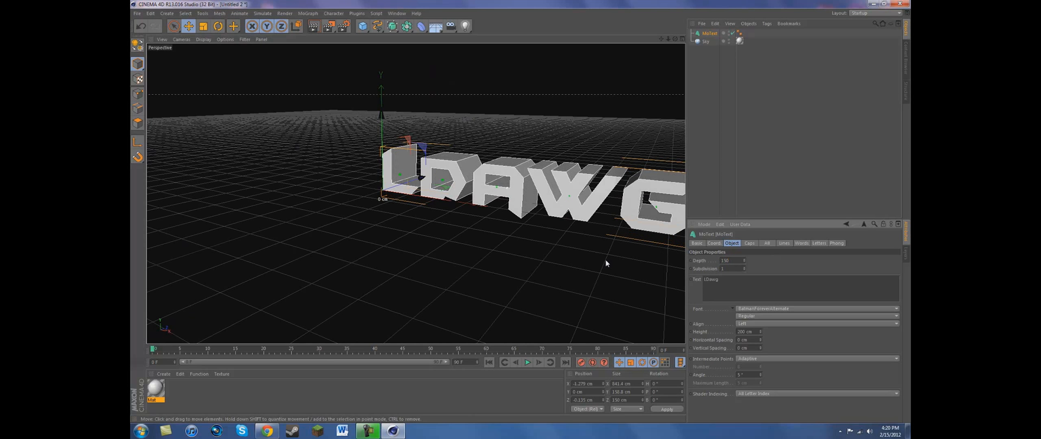
left_click_drag(525, 166, 659, 173, "alt")
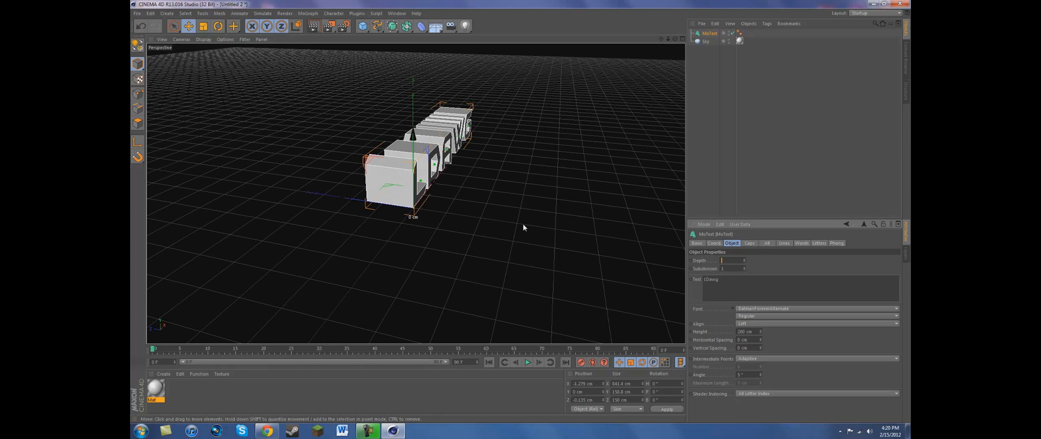
type("50")
key("Return")
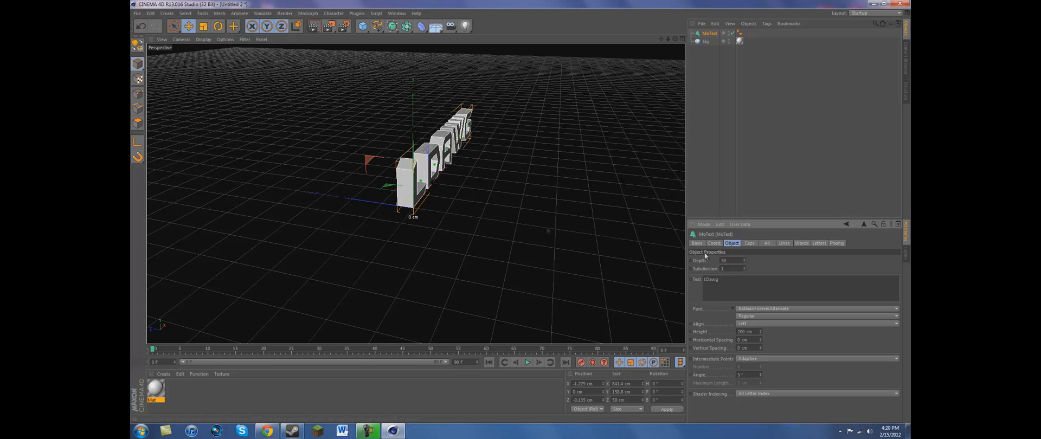
Set the MoText object's depth to 100
left_click_drag(730, 263, 648, 264)
key("BackSpace")
type("1")
type("00")
key("Return")
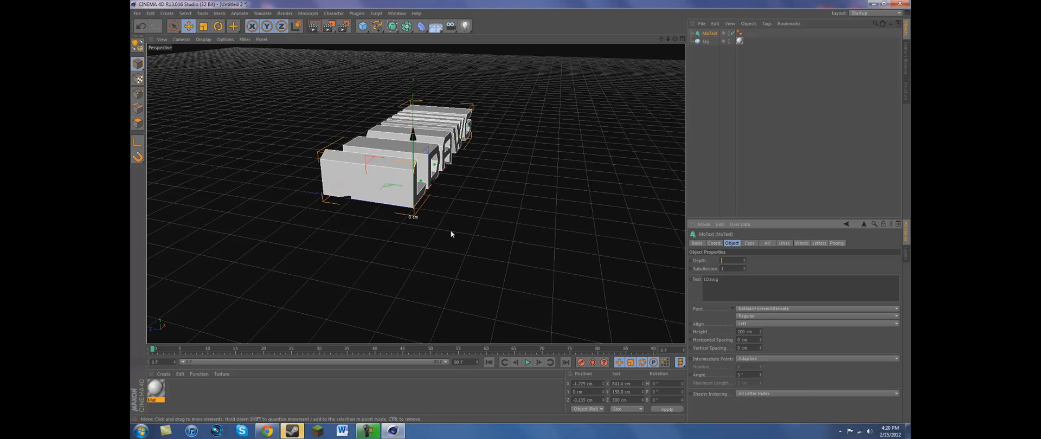
type("100")
key("Return")
Render a preview of the extruded text seen from the front
left_click_drag(398, 276, 302, 181, "alt")
left_click_drag(661, 38, 626, 38)
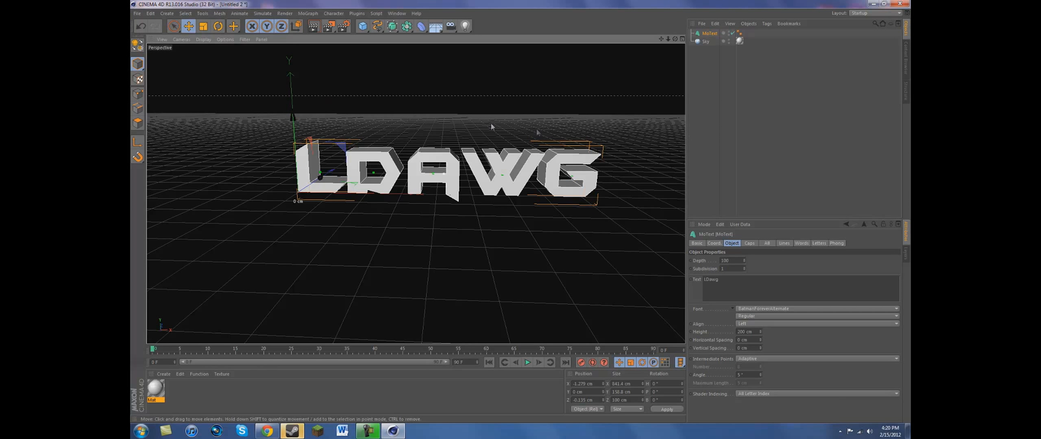
left_click(312, 26)
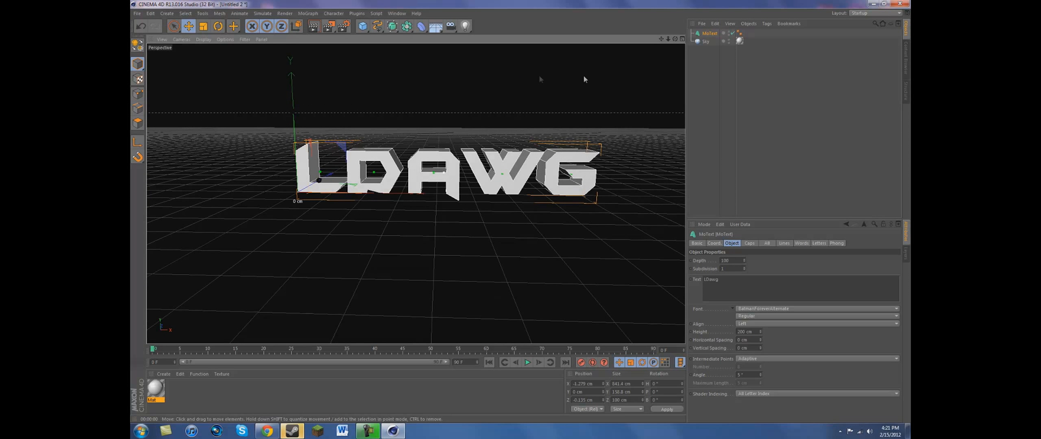
left_click_drag(661, 40, 521, 212)
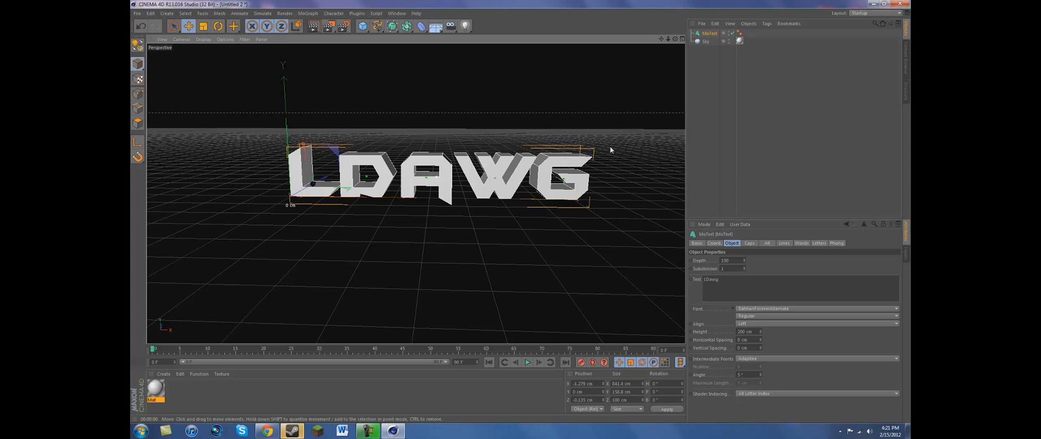
Duplicate the MoText object in the scene
left_click(696, 59)
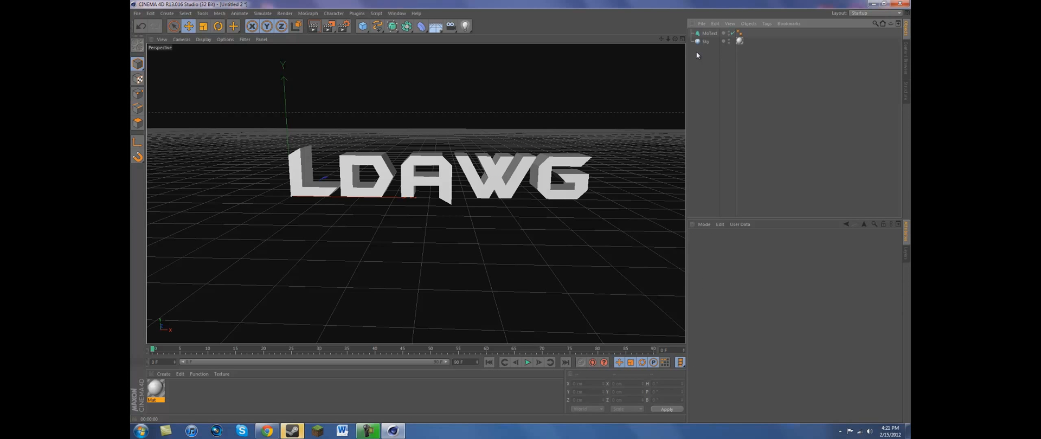
key("ctrl+v")
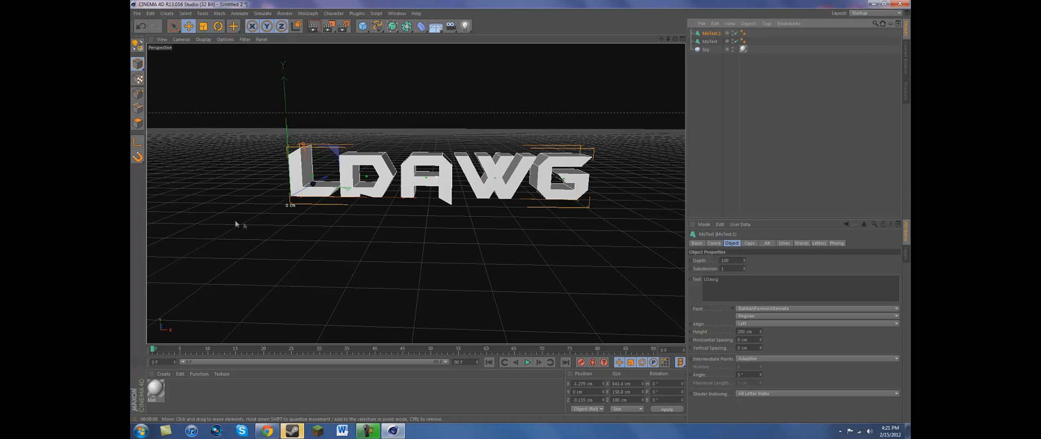
Try to move the duplicated text along its Z axis, then undo the move
mouse_move(661, 38)
left_mouse_down()
mouse_move(822, 57)
mouse_move(672, 39)
mouse_move(521, 210)
mouse_move(668, 40)
mouse_move(520, 214)
mouse_move(673, 47)
left_mouse_up()
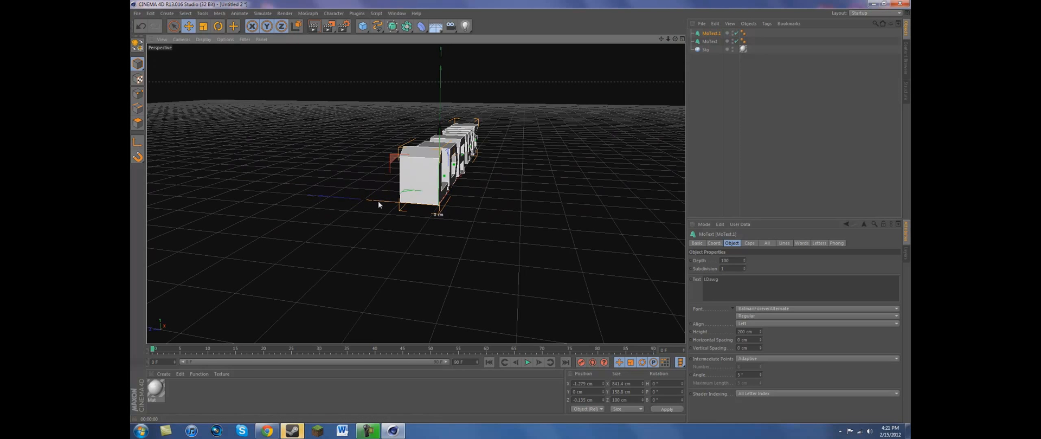
left_click_drag(493, 212, 389, 194, "alt")
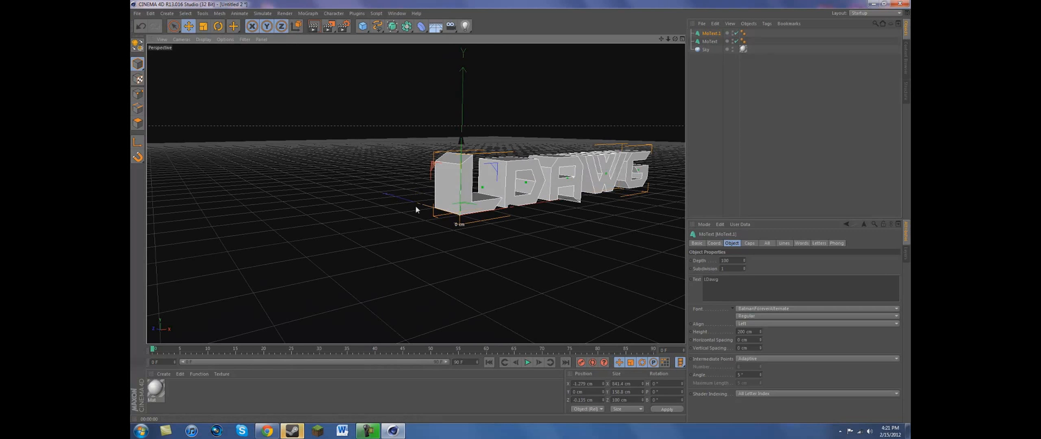
left_click_drag(407, 210, 460, 237, "alt")
mouse_move(396, 203)
left_mouse_down()
mouse_move(437, 219)
mouse_move(385, 200)
mouse_move(431, 228)
mouse_move(394, 215)
left_mouse_up()
left_click(140, 27)
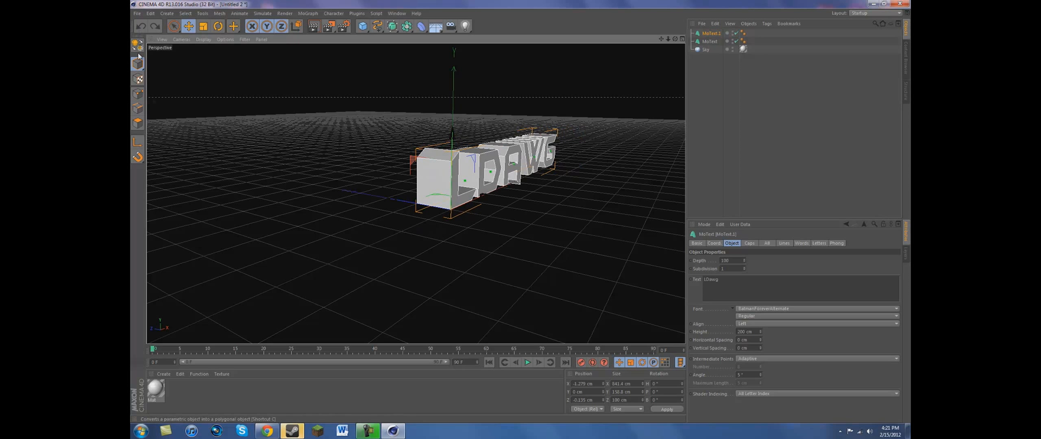
Create a new material and set its colour to black (RGB 0, 0, 0)
double_click(171, 389)
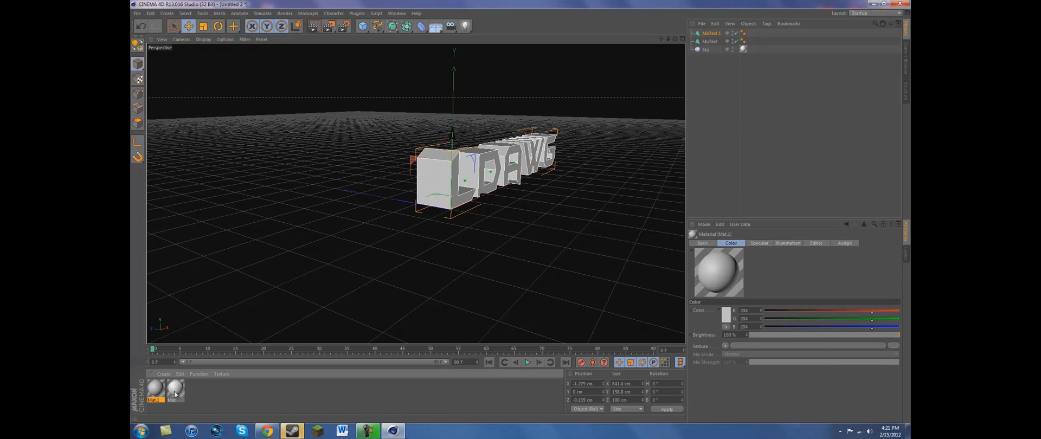
double_click(156, 388)
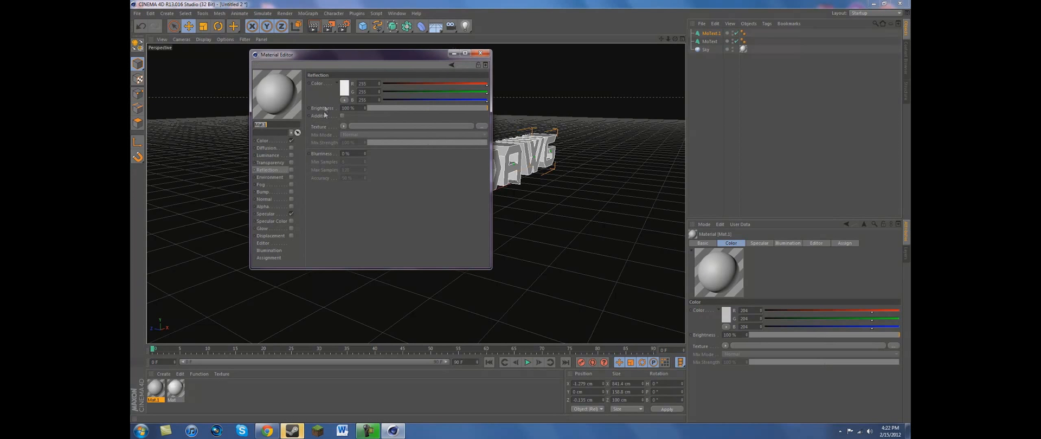
left_click(287, 140)
left_click(345, 90)
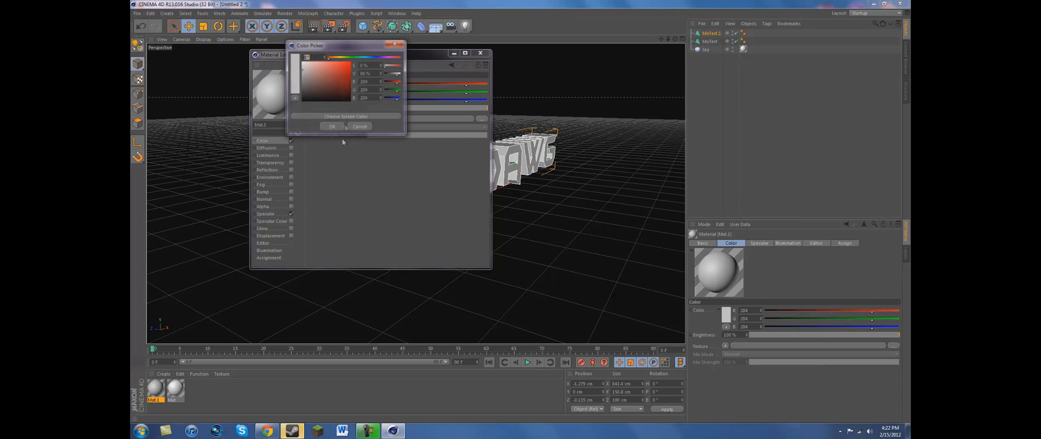
left_click_drag(310, 81, 299, 113)
left_click(331, 126)
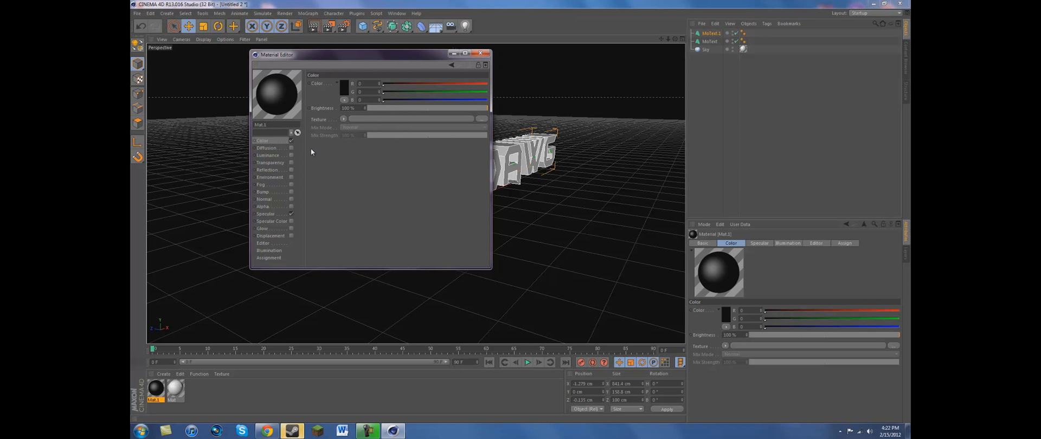
left_click(480, 54)
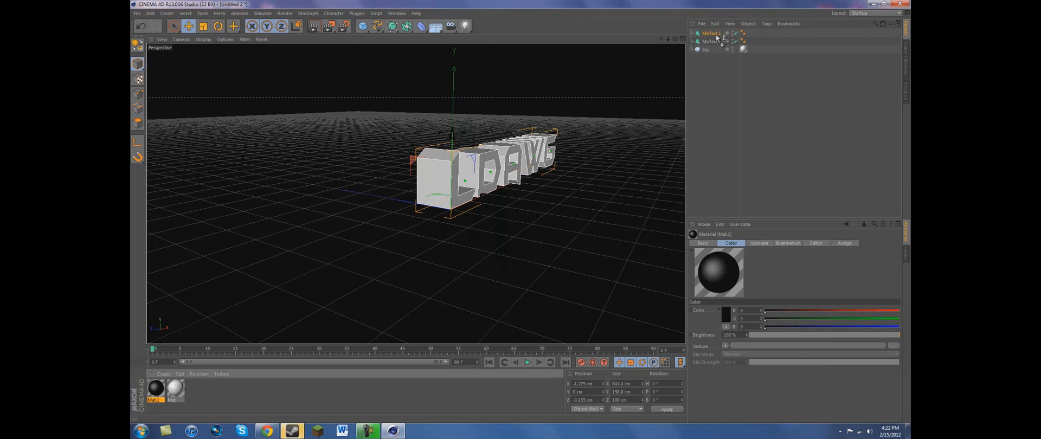
Apply the black material to the duplicated MoText and move that text about 29 cm in the negative Z direction
left_click_drag(717, 35, 718, 34)
left_click_drag(390, 201, 400, 199)
mouse_move(604, 220)
left_mouse_down("alt")
mouse_move(541, 220)
mouse_move(507, 207)
mouse_move(604, 218)
left_mouse_up("alt")
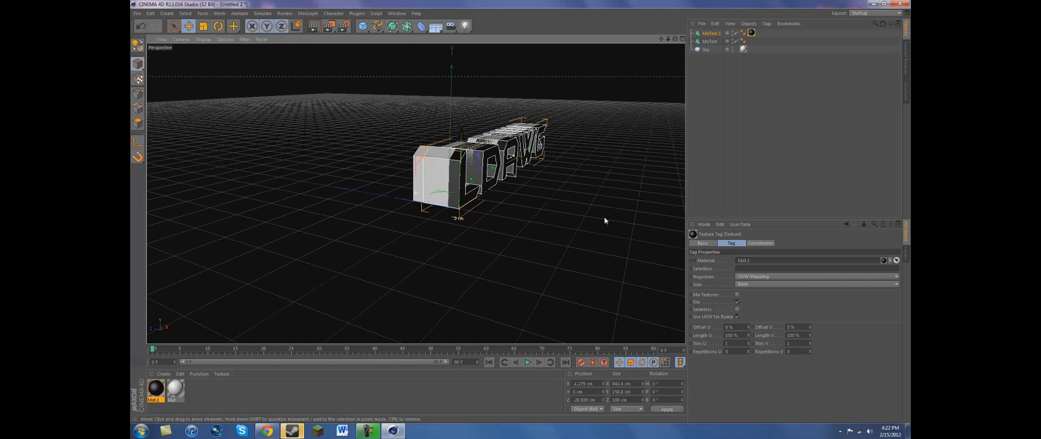
Set both the start and end caps of the original MoText object to Fillet Cap
left_click(708, 42)
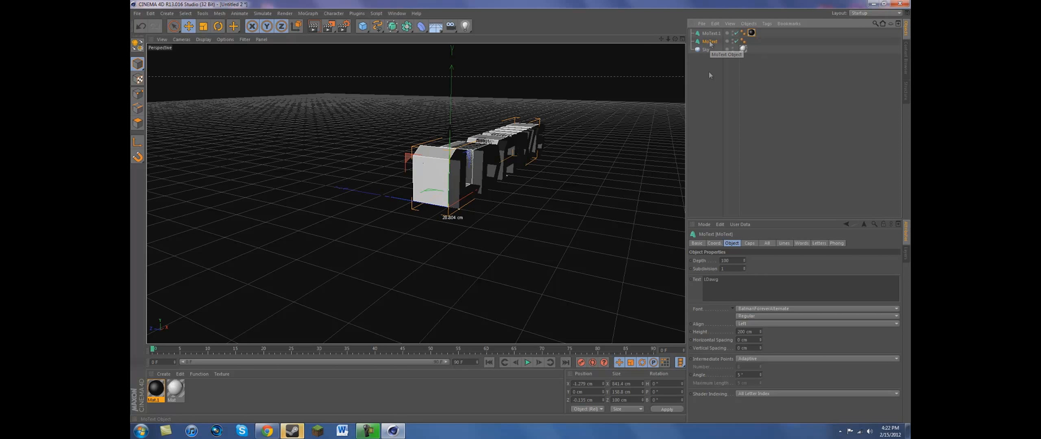
left_click(748, 244)
left_click(730, 262)
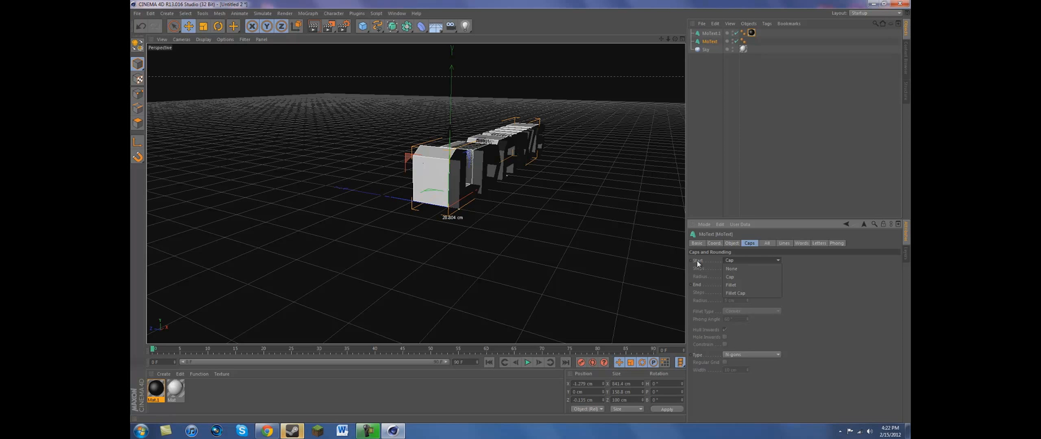
left_click(743, 292)
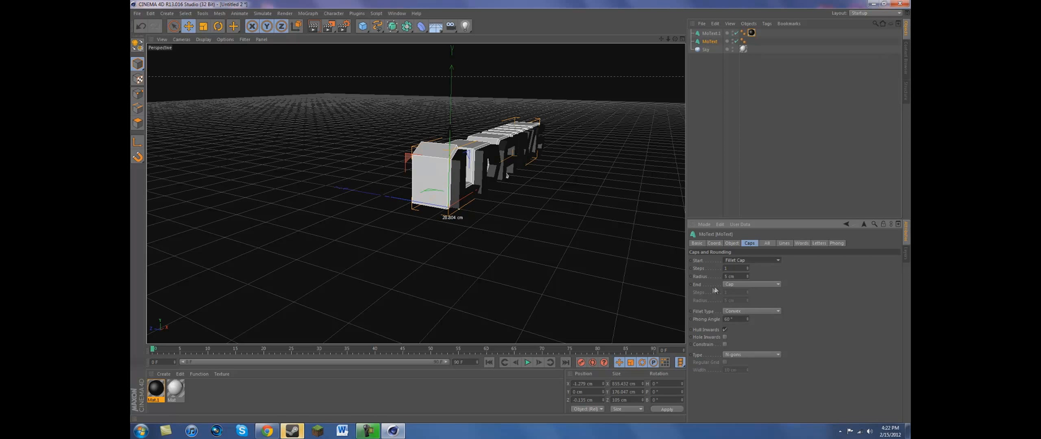
left_click(736, 284)
left_click(744, 317)
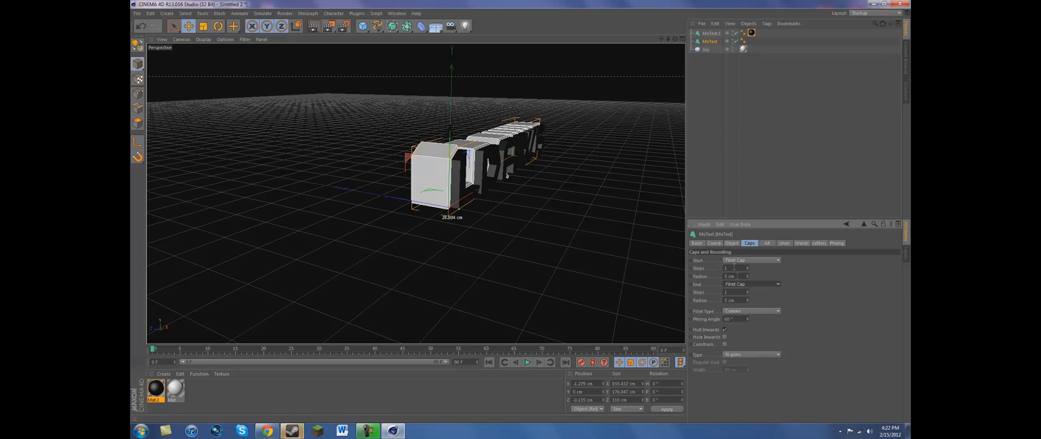
Set the original text's start and end fillet caps to 3 steps and a 4 cm radius
double_click(733, 267)
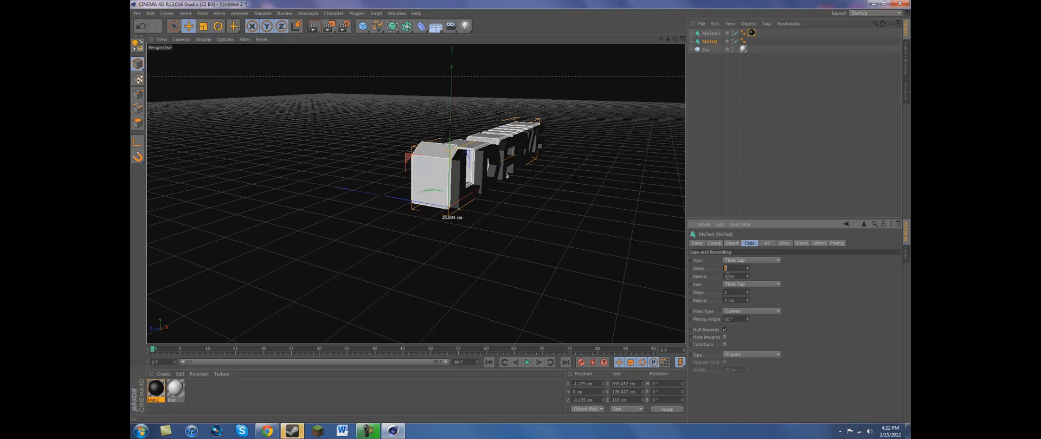
type("3")
key("Tab")
type("4")
key("Tab")
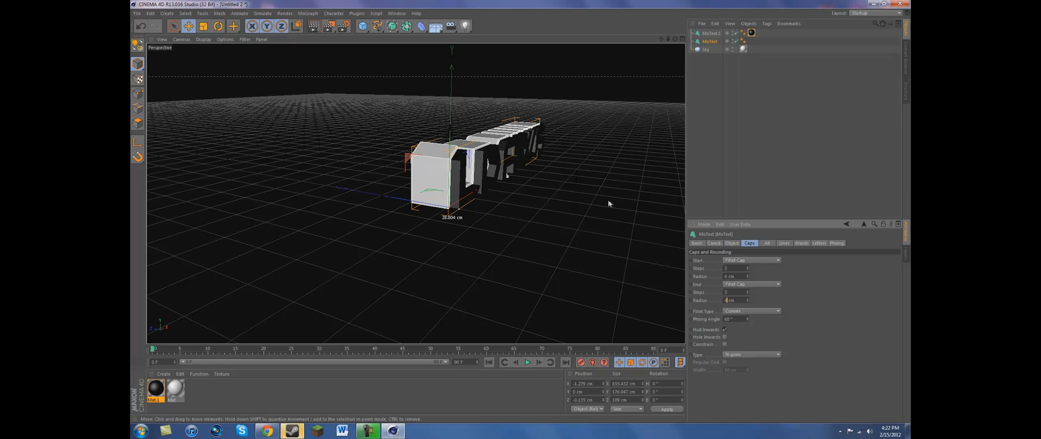
Set the original text's start fillet cap to 10 steps and a 10 cm radius
left_click_drag(617, 200, 472, 195, "alt")
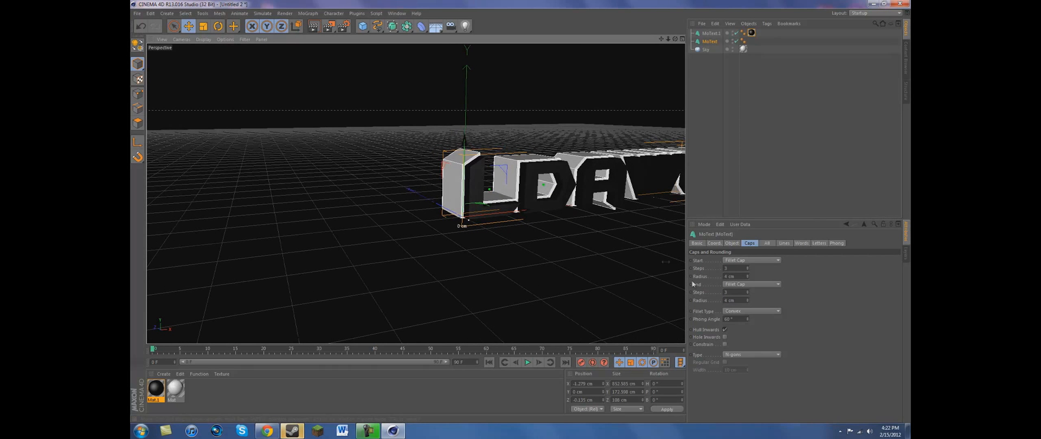
type("10")
key("Return")
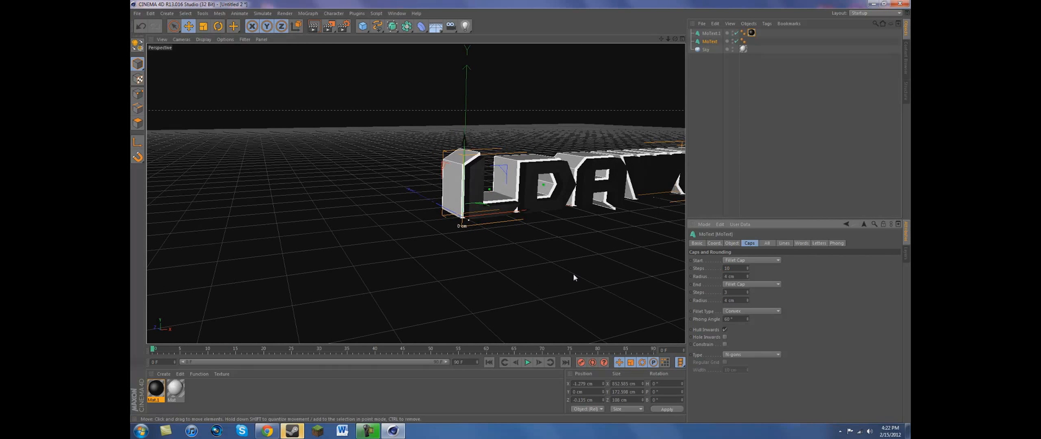
double_click(736, 276)
type("10")
key("Return")
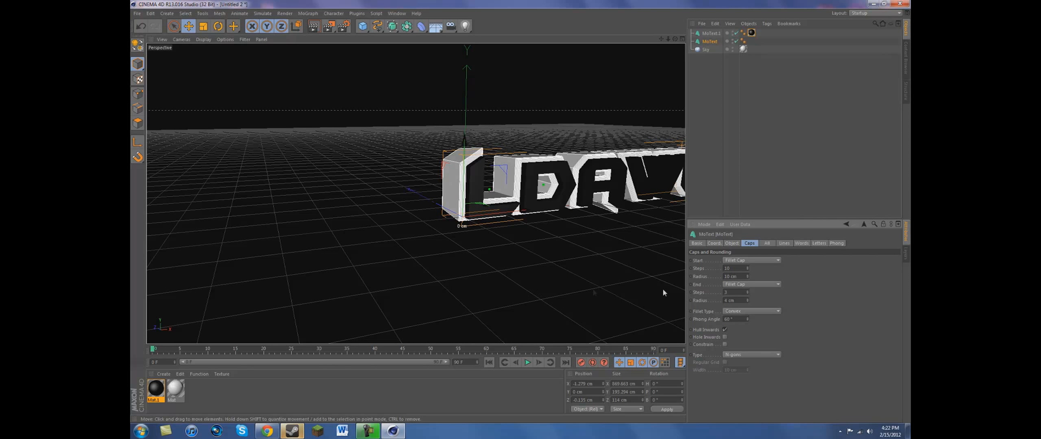
Set the original text's start fillet cap back to 3 steps and a 4 cm radius
left_click_drag(564, 234, 537, 234, "alt")
double_click(726, 269)
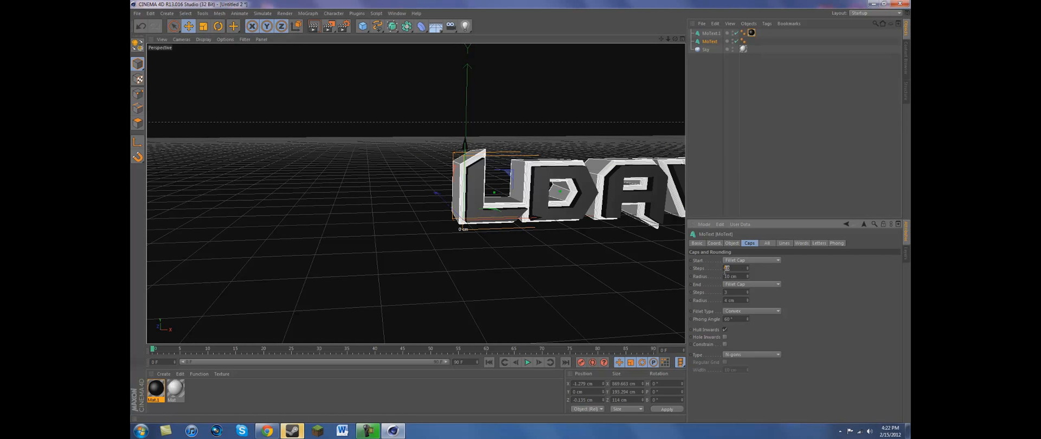
type("4")
key("Return")
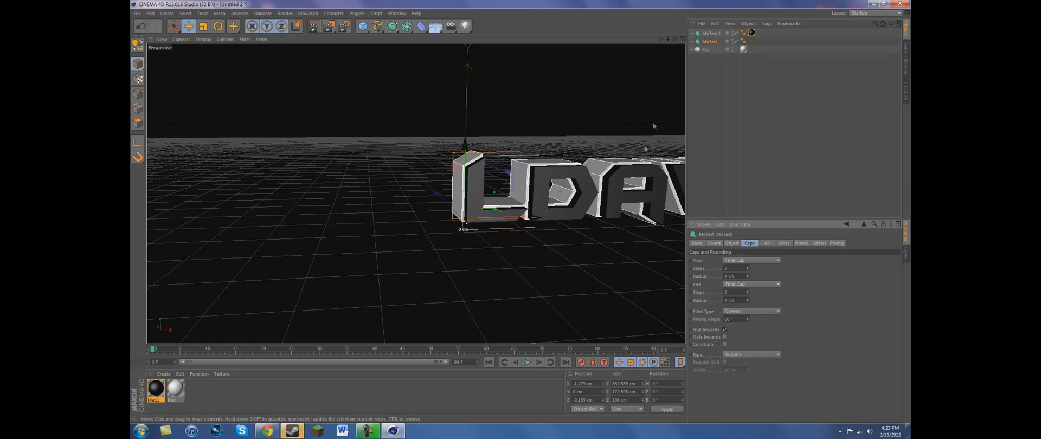
Move the black duplicated MoText back along the Z axis to a Z position of about -17 cm
left_click_drag(652, 126, 679, 77, "alt")
left_click(711, 33)
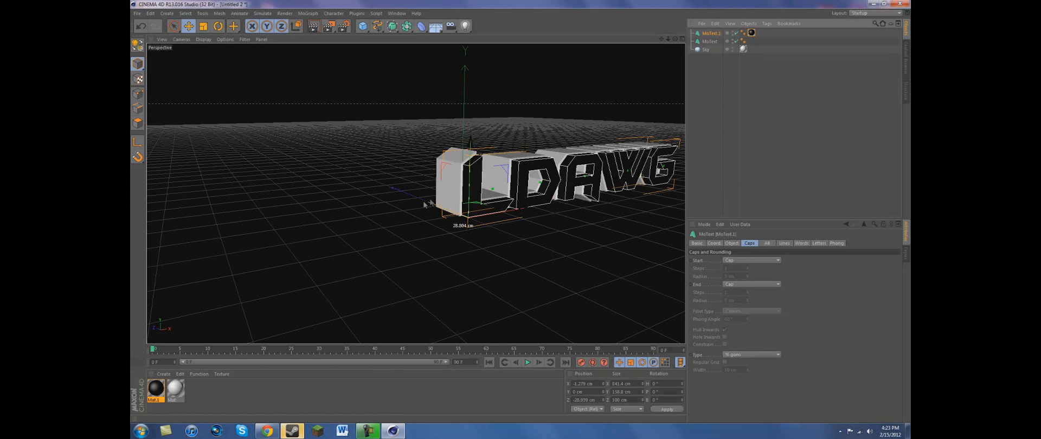
mouse_move(431, 206)
left_mouse_down()
mouse_move(409, 196)
mouse_move(430, 206)
left_mouse_up()
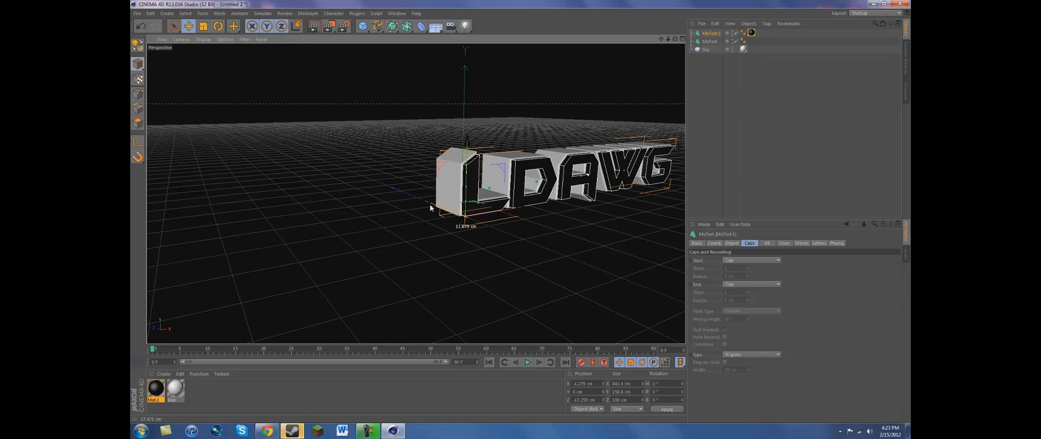
Render the active view of the text from a frontal angle and again from a slightly changed angle to check the layers
left_click_drag(667, 246, 521, 214, "alt")
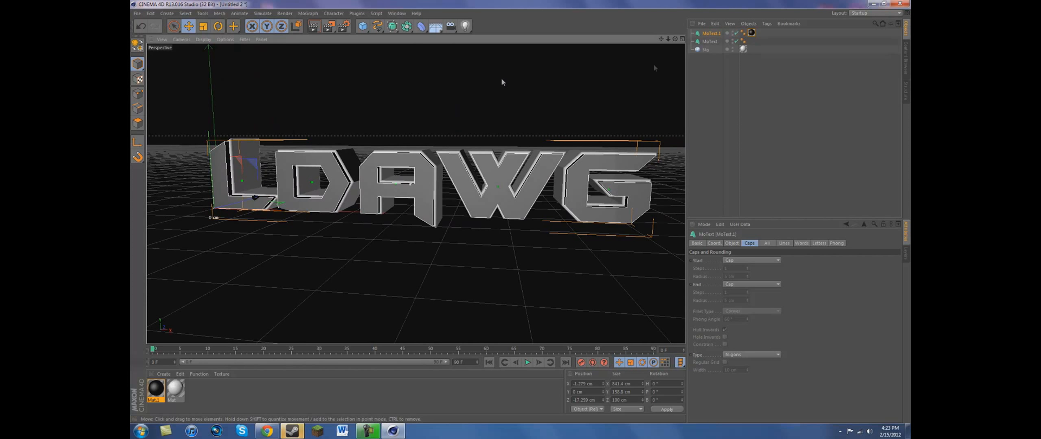
left_click(314, 26)
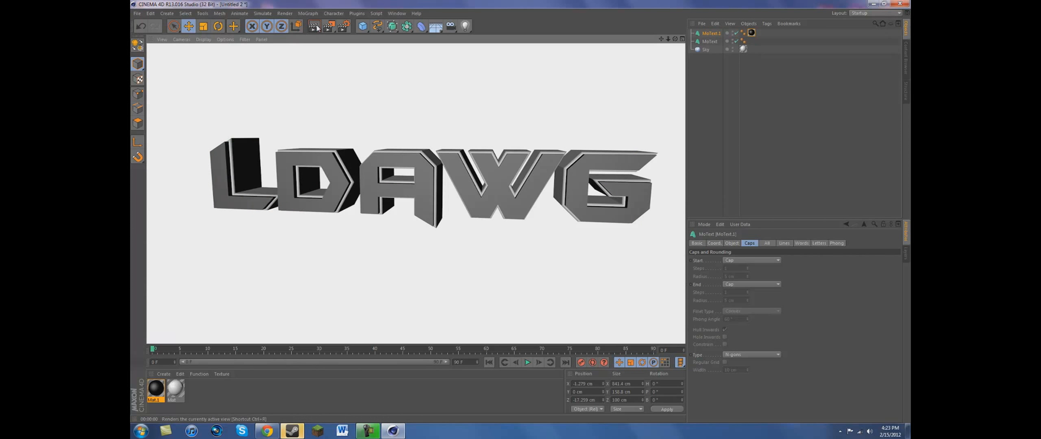
left_click(420, 68)
left_click_drag(420, 65, 422, 63, "alt")
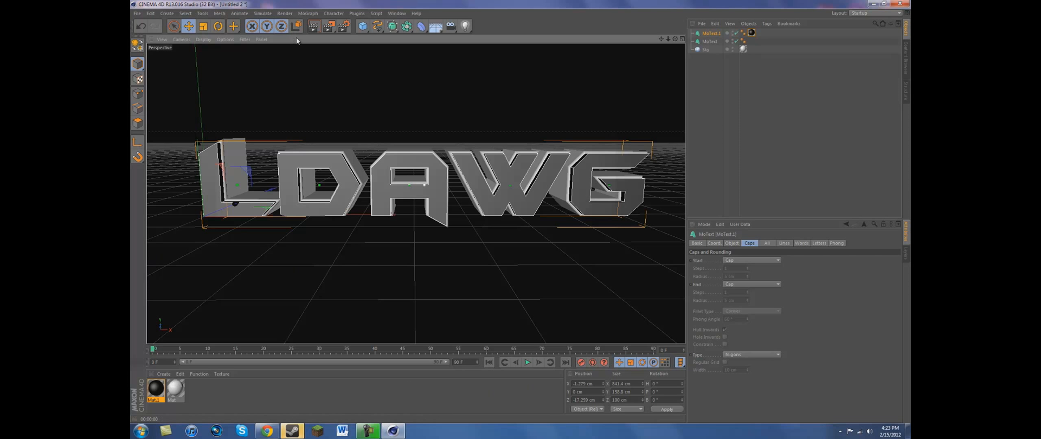
left_click(314, 26)
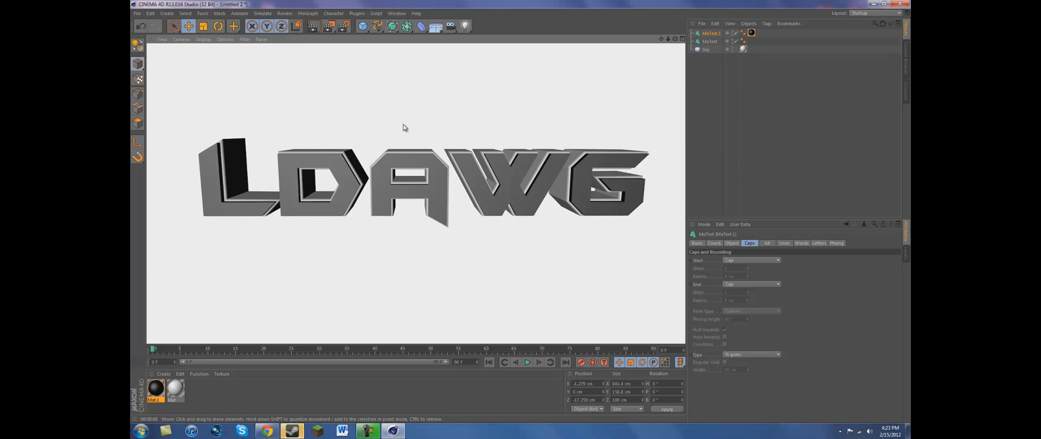
left_click(449, 110)
left_click_drag(449, 110, 447, 118, "alt")
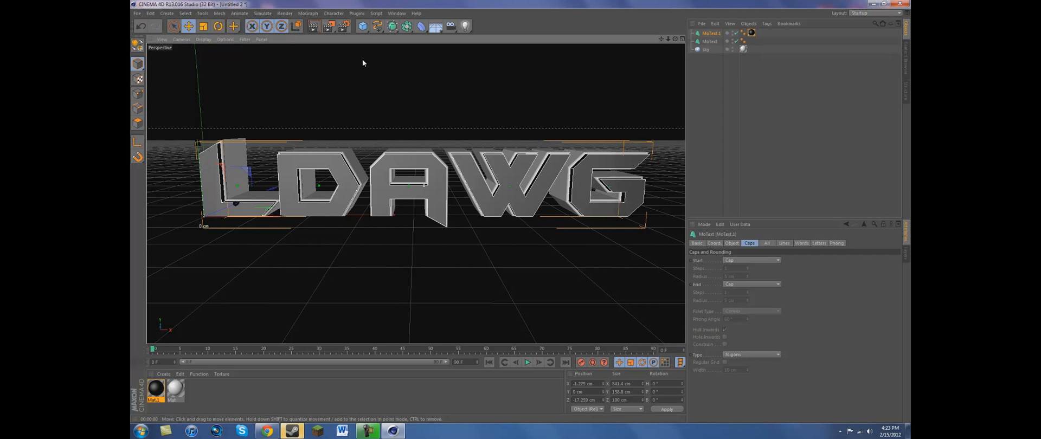
Create a new material, enable its Luminance channel and load a Gradient as the luminance texture
double_click(192, 399)
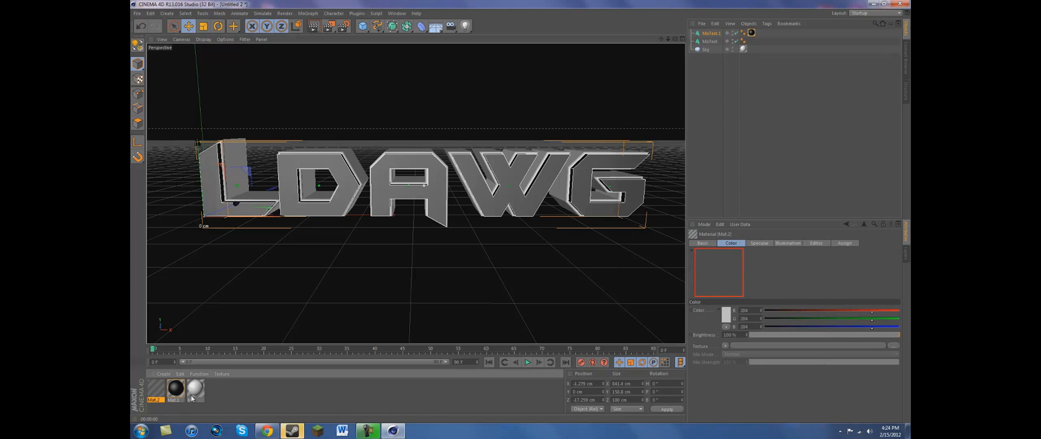
double_click(156, 393)
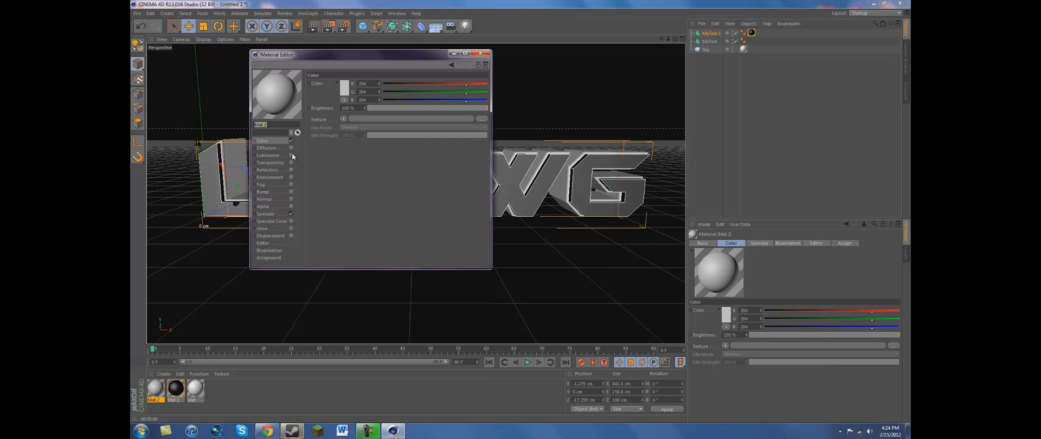
left_click(291, 155)
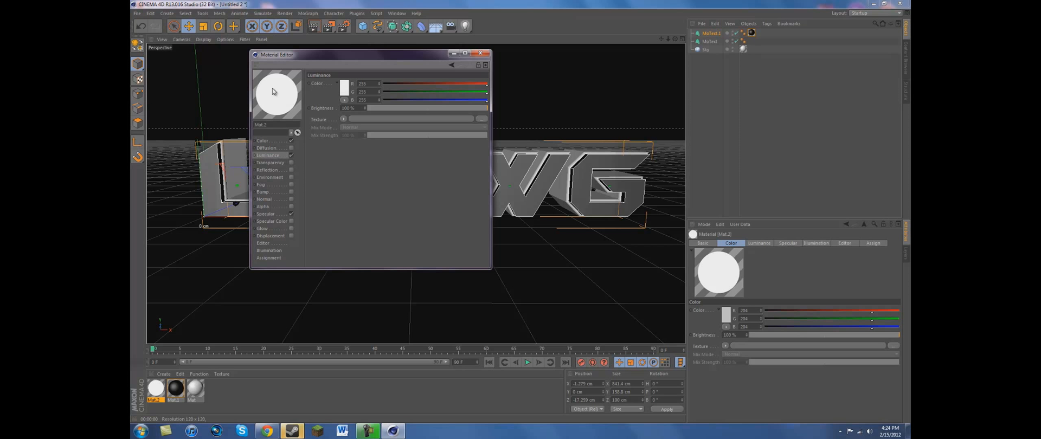
left_click(343, 119)
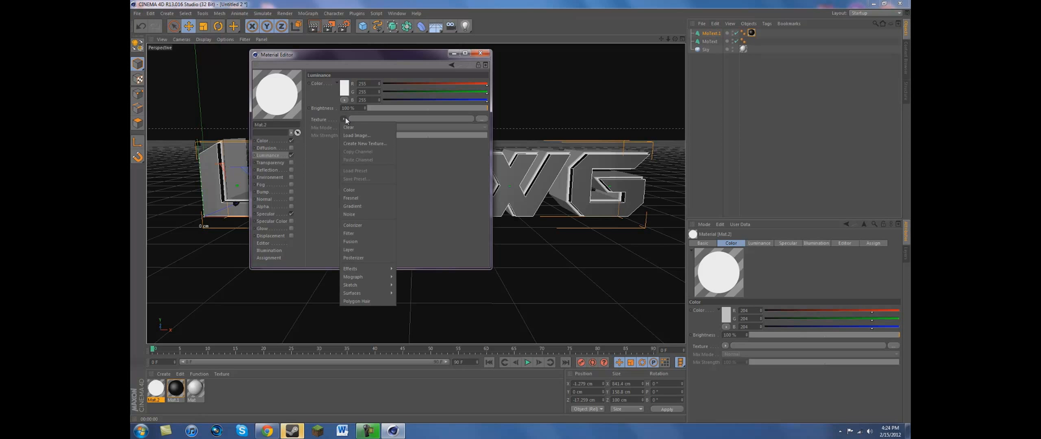
left_click(350, 207)
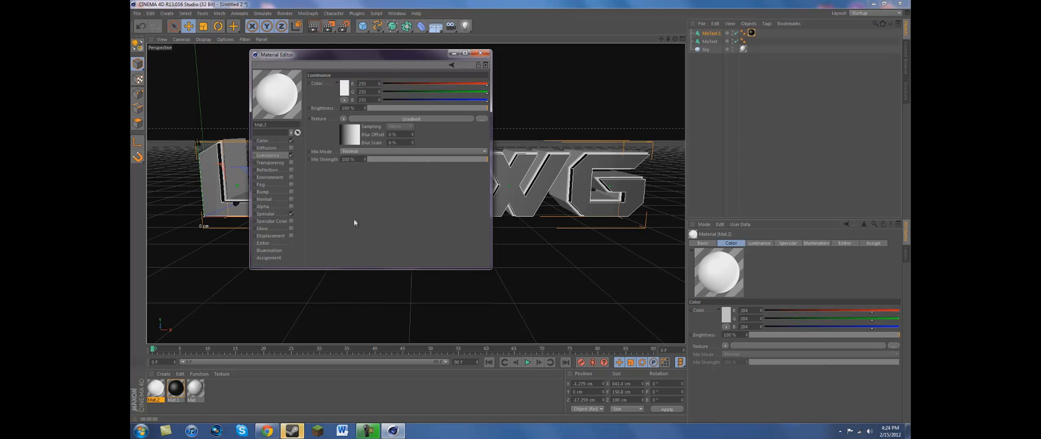
Try several types for the luminance gradient, including 2D - Box, and settle on 2D - Circular
left_click(383, 118)
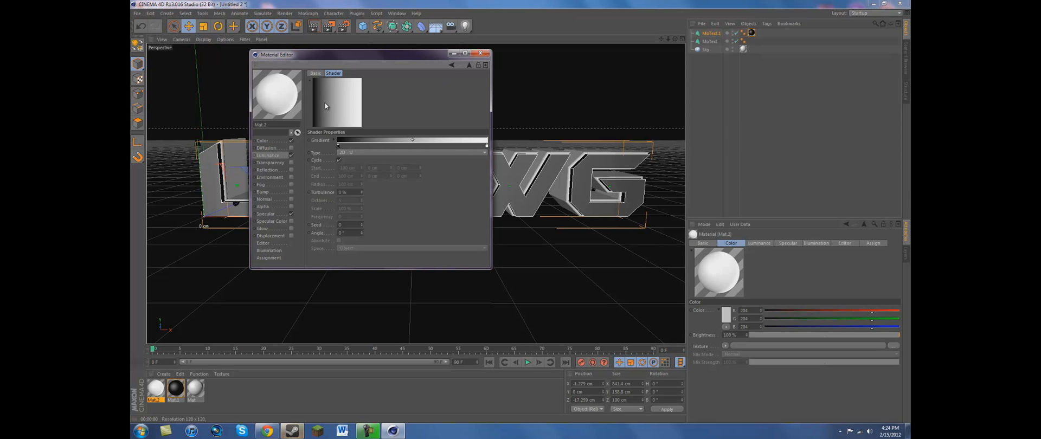
left_click(271, 155)
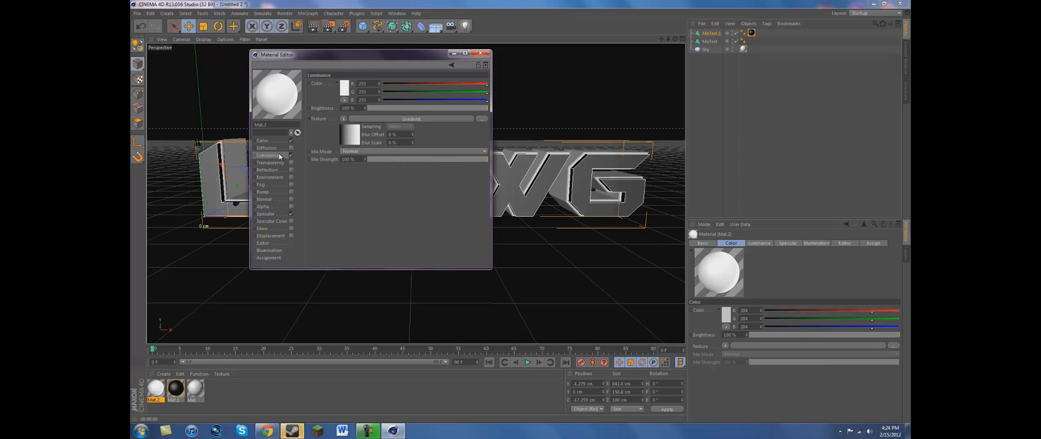
left_click(409, 121)
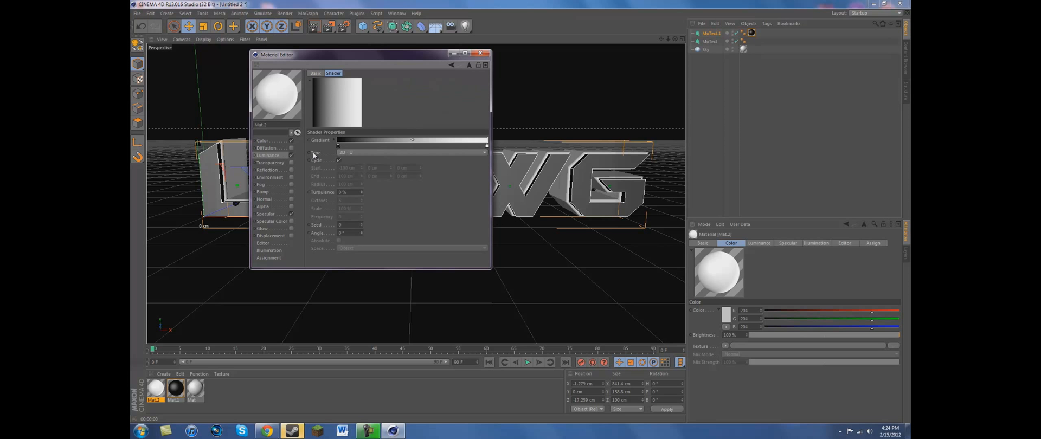
left_click(358, 154)
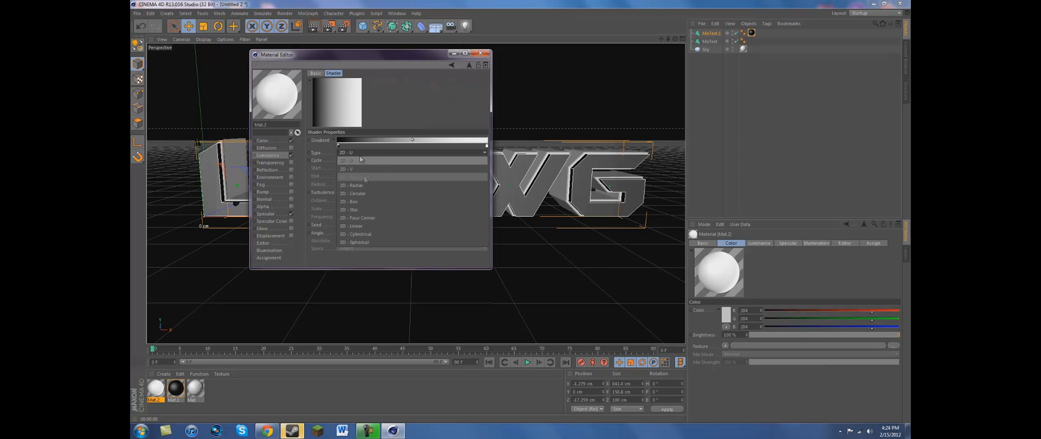
left_click(371, 193)
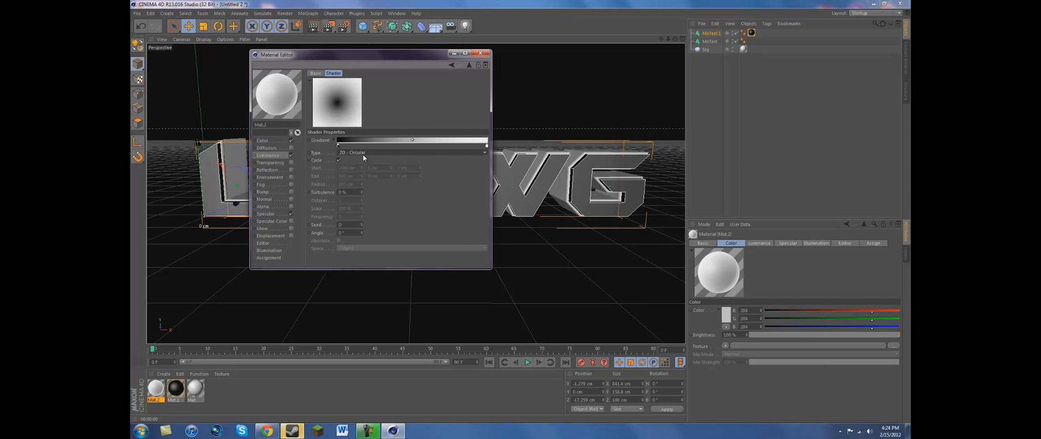
left_click(372, 202)
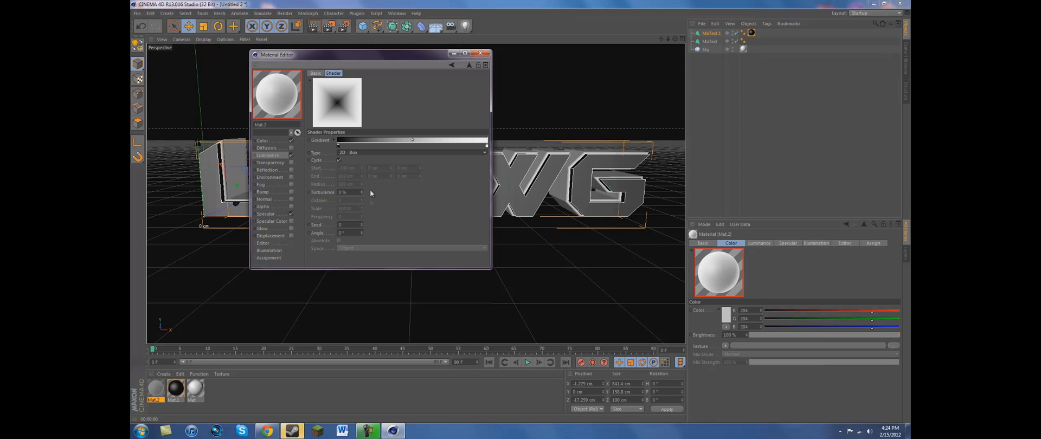
left_click(369, 152)
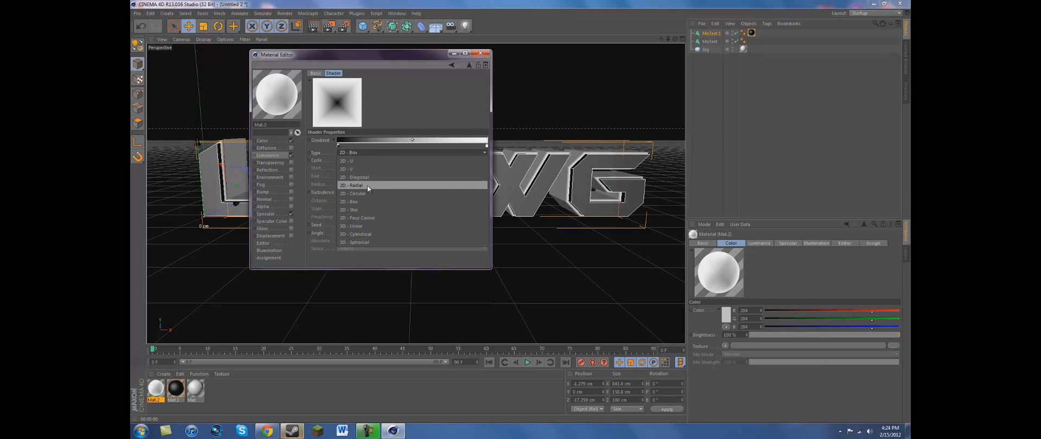
left_click(366, 184)
left_click(362, 154)
left_click(376, 178)
left_click(367, 153)
left_click(367, 194)
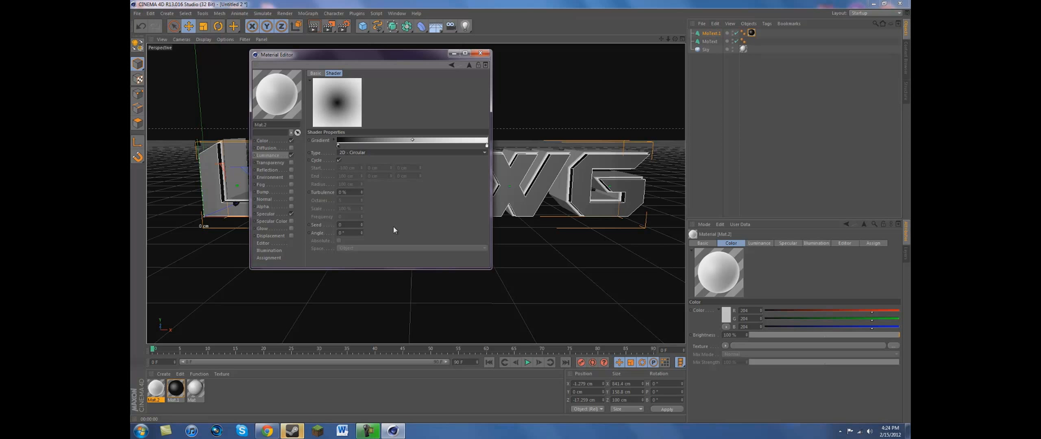
Change both end colours of the circular luminance gradient to bright blue
double_click(338, 146)
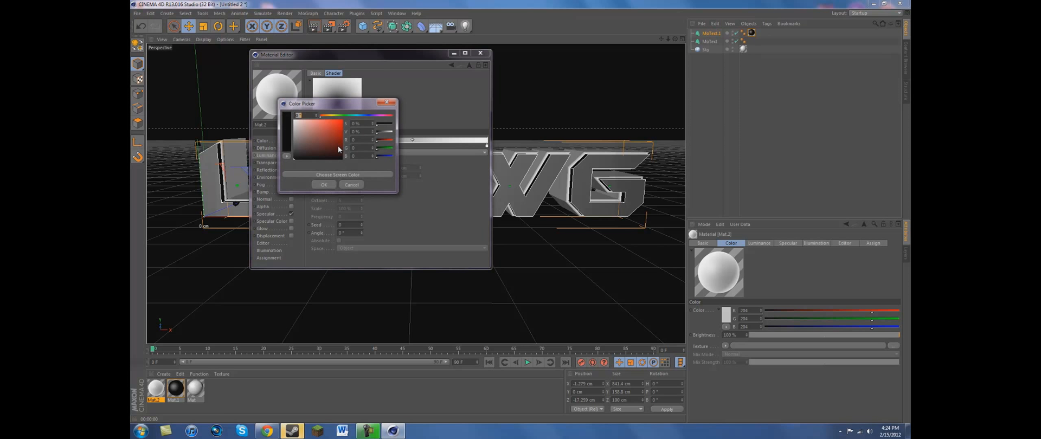
left_click_drag(325, 103, 366, 117)
left_click_drag(362, 129, 399, 132)
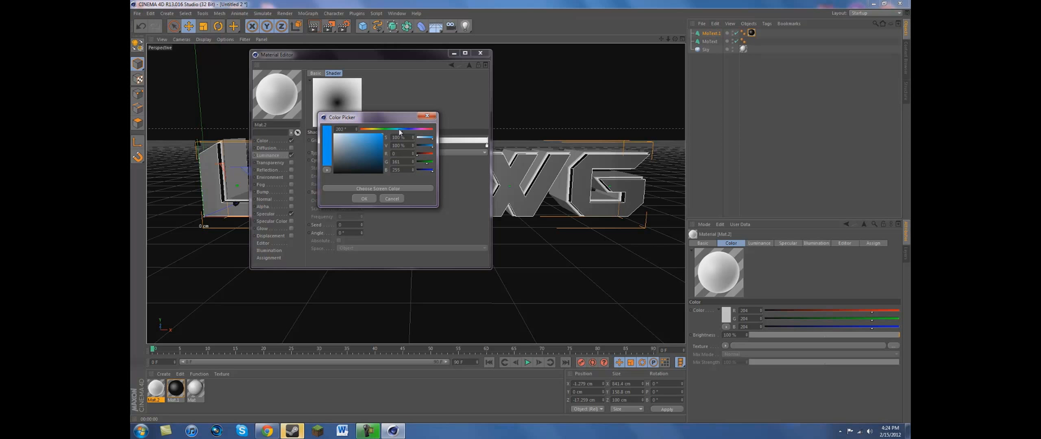
left_click(363, 198)
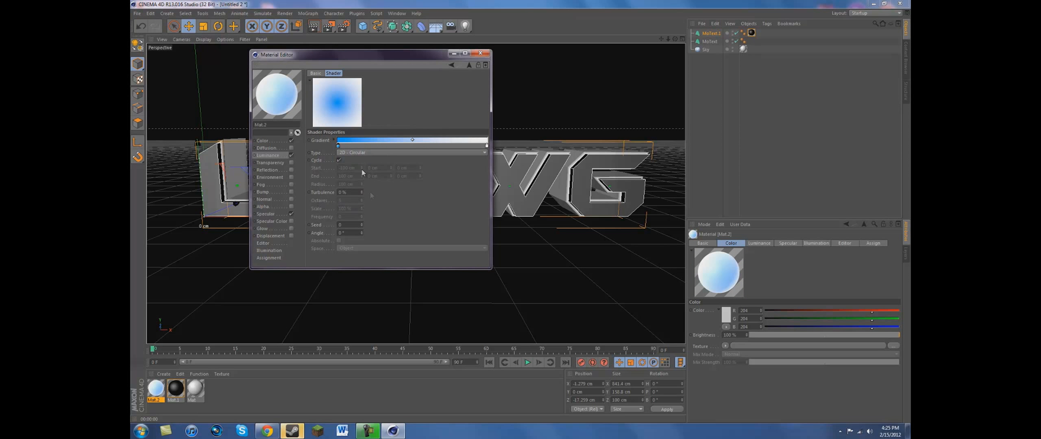
double_click(486, 145)
left_click_drag(497, 115, 512, 116)
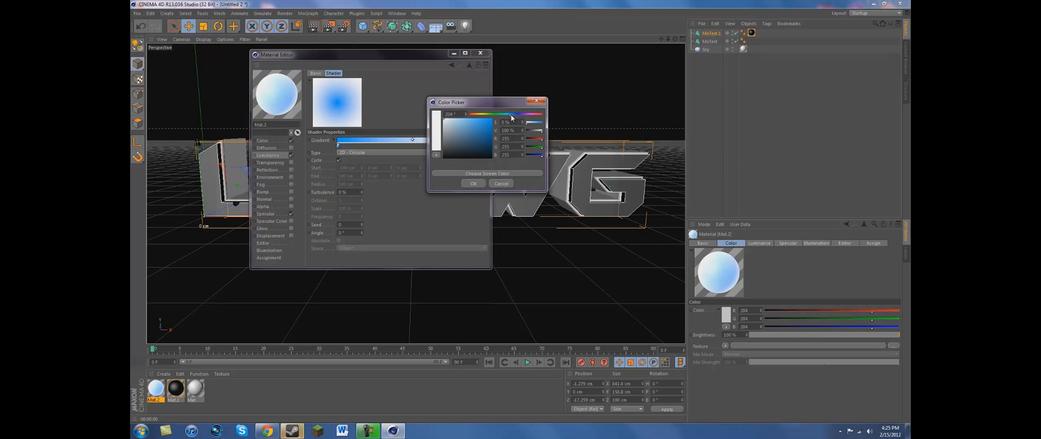
left_click(493, 121)
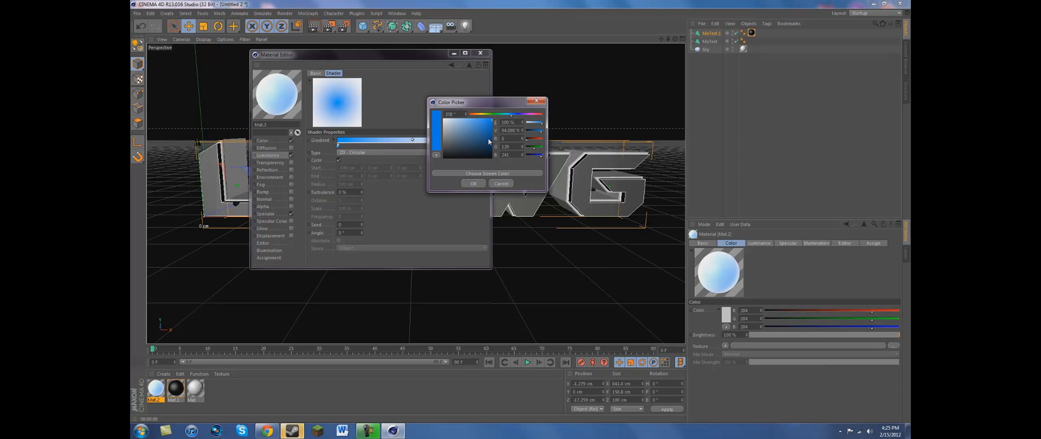
left_click(473, 184)
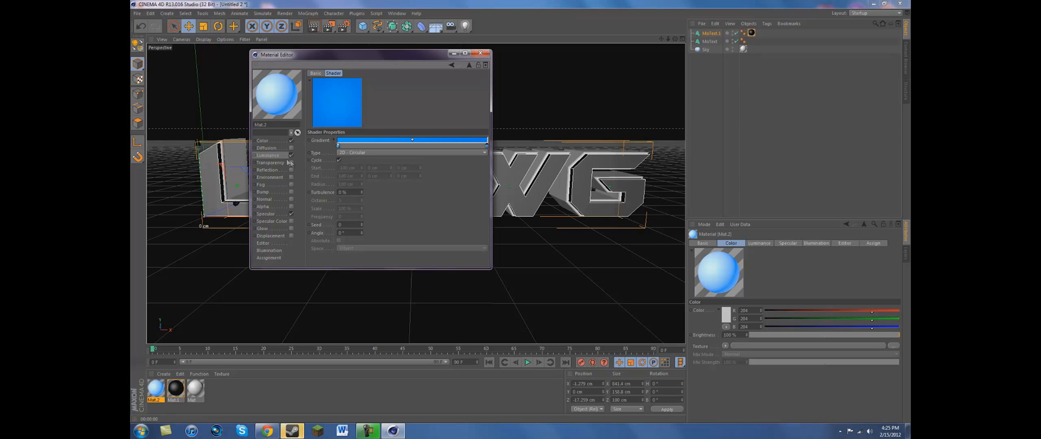
Copy the luminance gradient channel, enable Reflection on the material and paste the gradient as the reflection texture
left_click(268, 155)
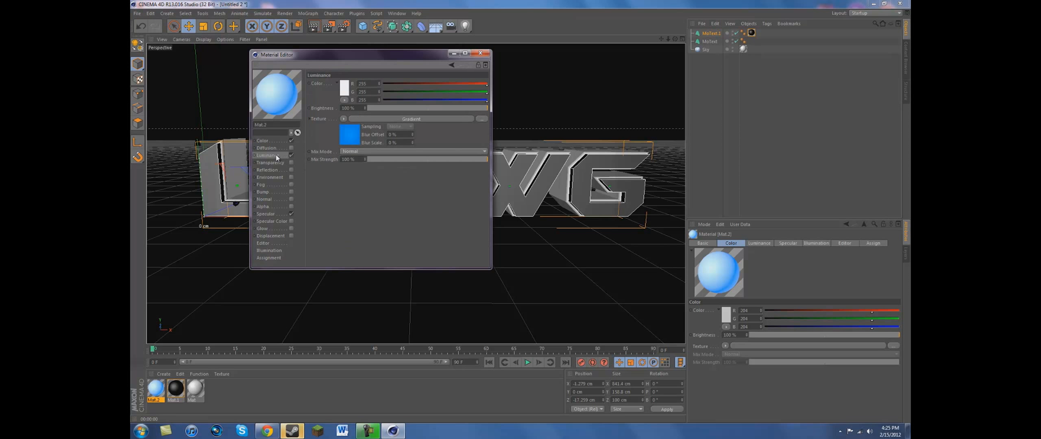
left_click(343, 119)
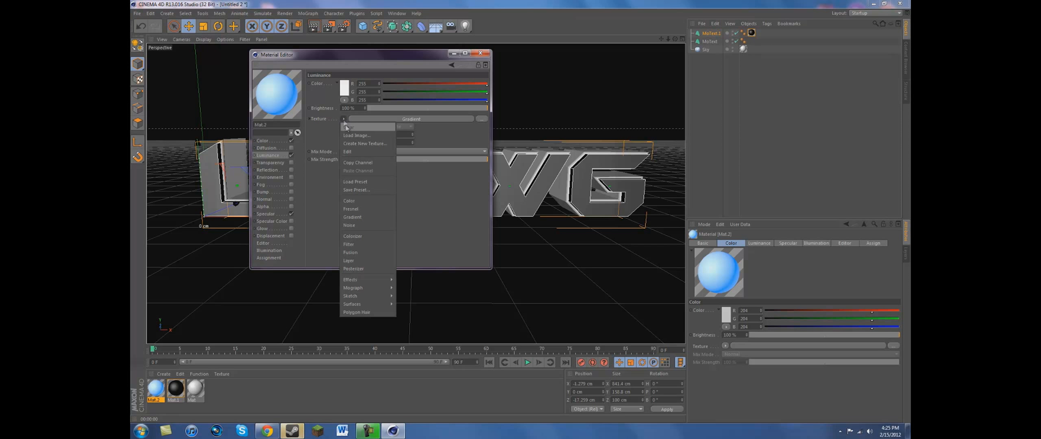
left_click(359, 163)
left_click(272, 170)
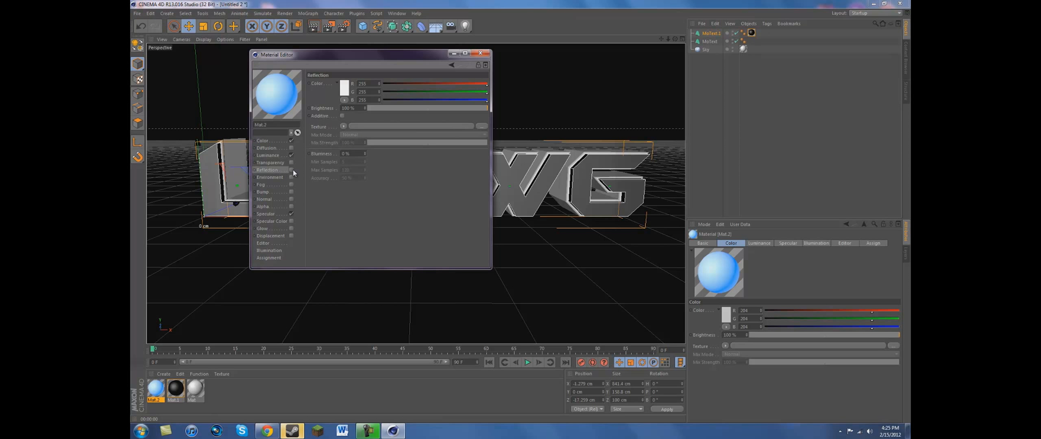
left_click(291, 170)
left_click(343, 126)
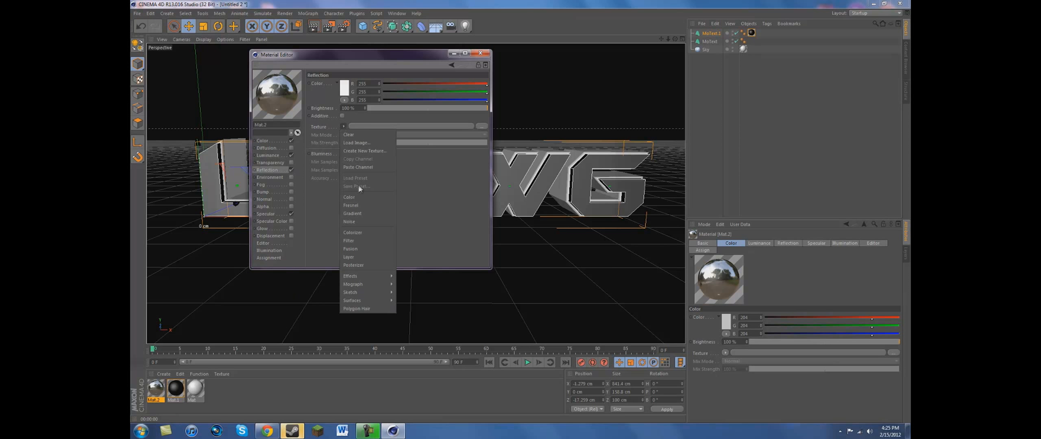
left_click(365, 167)
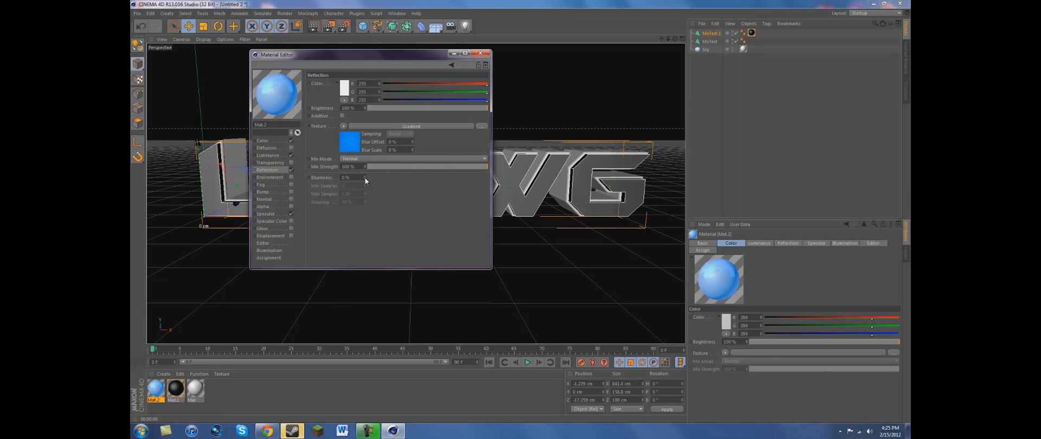
Set the blurriness of the material's reflection to 15%
left_click_drag(366, 176, 366, 177)
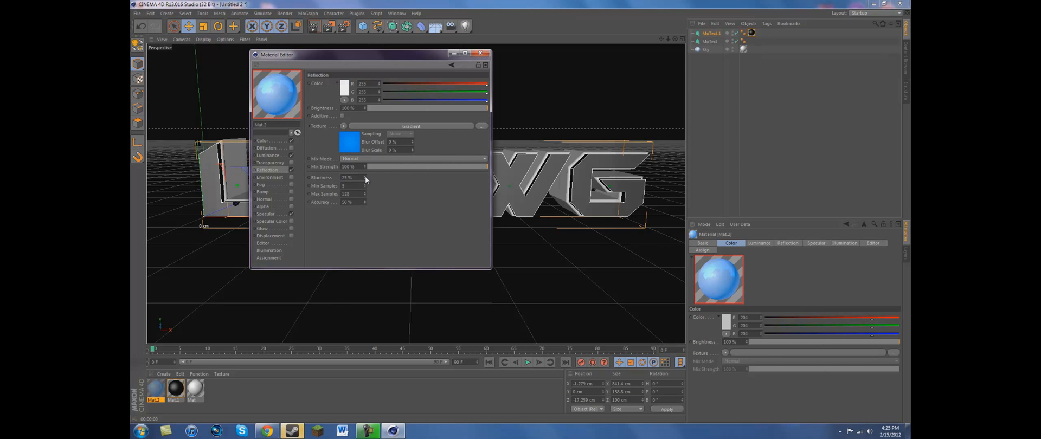
left_click(364, 178)
left_click(364, 179)
left_click(364, 179)
left_click(365, 179)
left_click(364, 179)
left_click(365, 179)
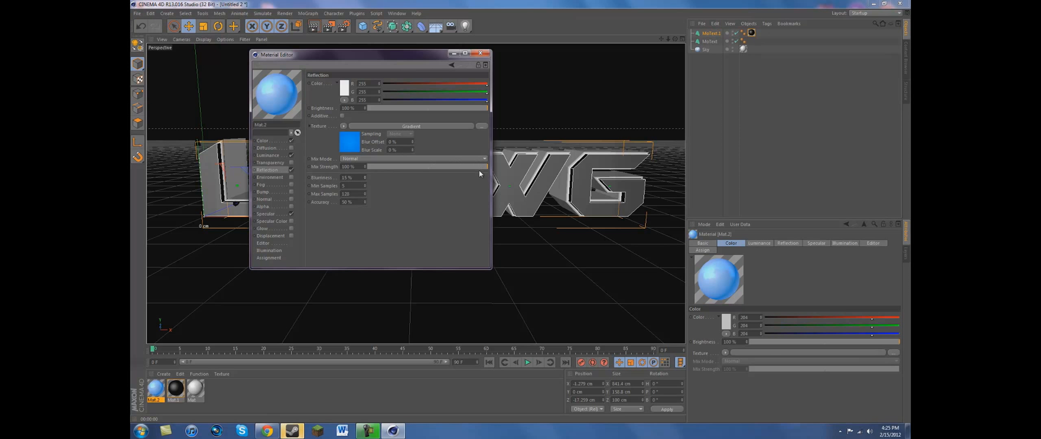
Reduce the mix strength of the blue material's reflection to roughly two thirds and close the material's settings
left_click_drag(476, 170, 369, 167)
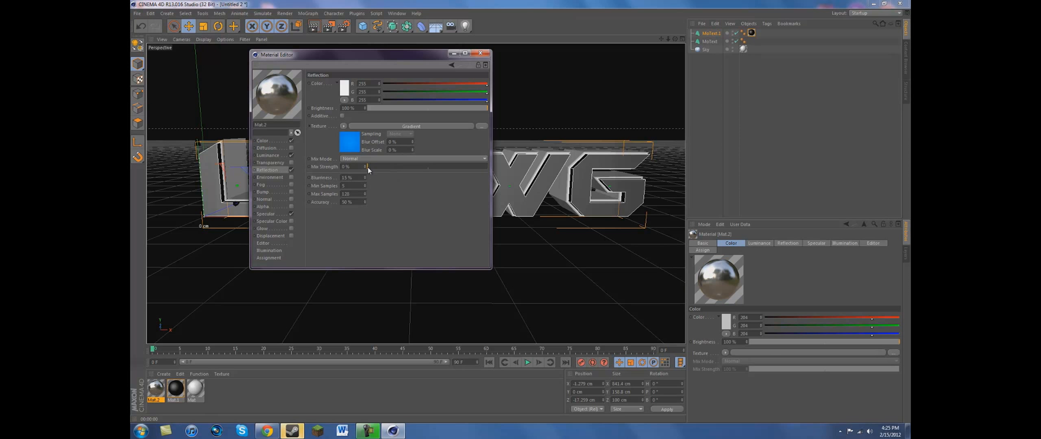
left_click_drag(368, 167, 447, 169)
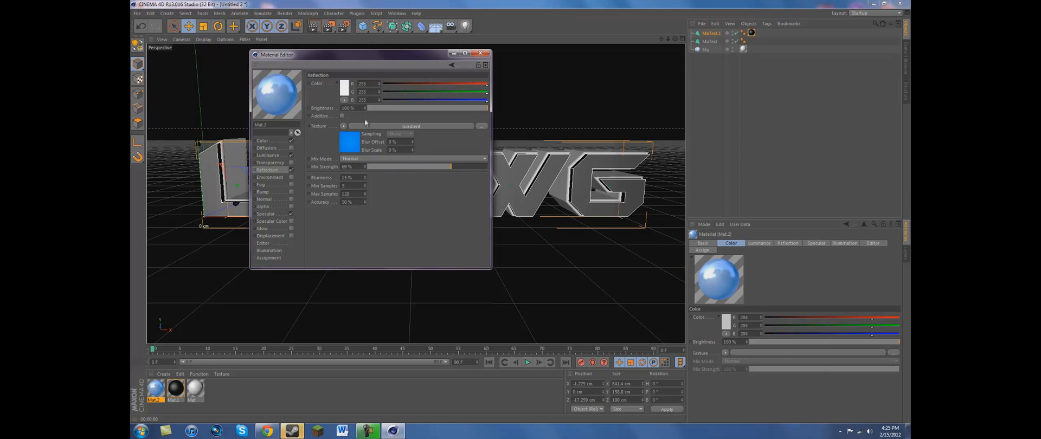
left_click_drag(432, 107, 440, 112)
mouse_move(450, 167)
left_mouse_down()
mouse_move(427, 170)
mouse_move(445, 169)
left_mouse_up()
left_click(480, 53)
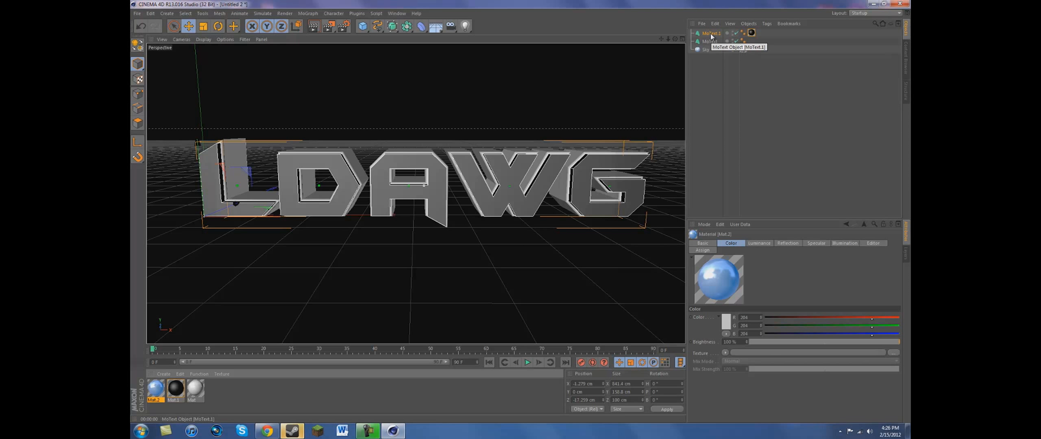
Make the black front text copy a child of the original outline text object and collapse the hierarchy
left_click_drag(711, 37, 716, 45)
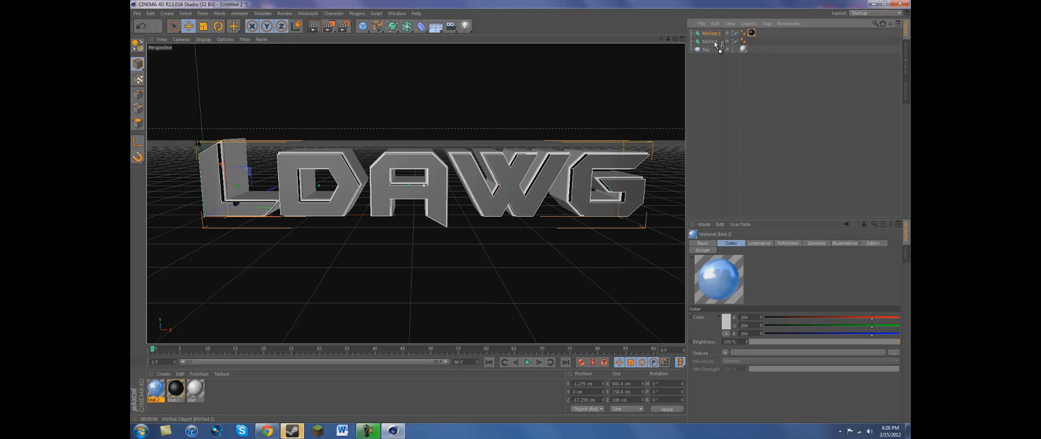
left_click_drag(716, 43, 716, 43)
left_click(691, 33)
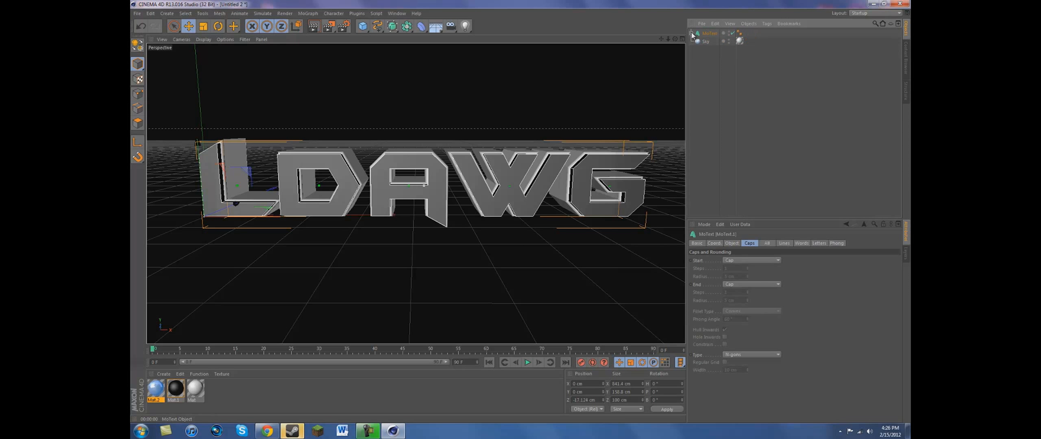
left_click(708, 70)
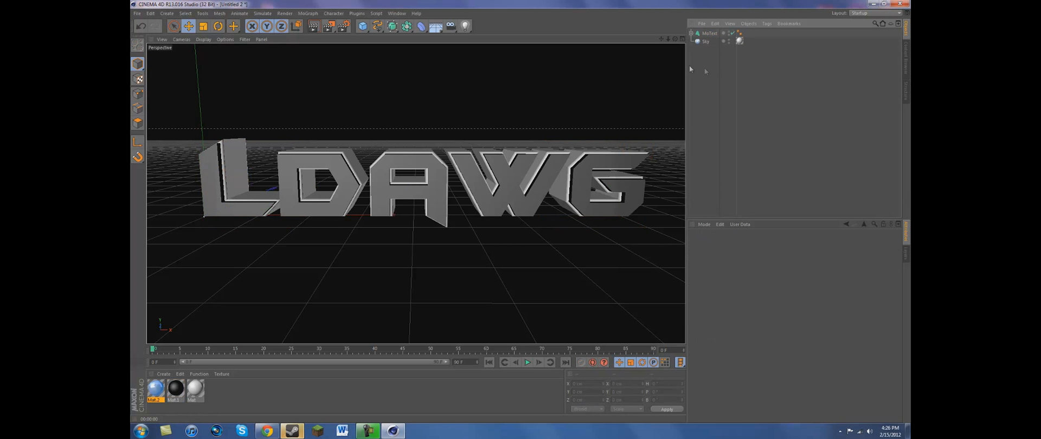
Try moving the parent text object together with its child and undo the move
left_click(709, 33)
left_click_drag(204, 154, 203, 142)
left_click(141, 27)
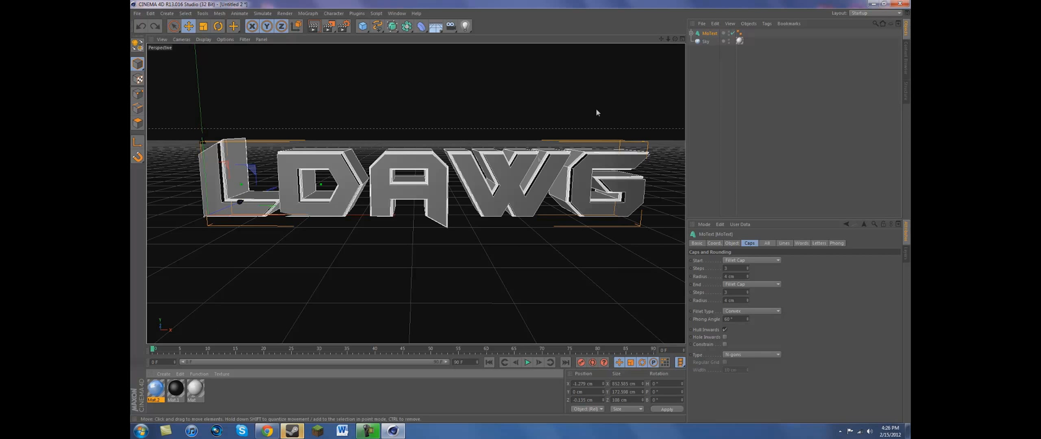
Expand the text hierarchy and apply the blue material Mat.2 to the parent MoText object
left_click(689, 36)
left_click(690, 33)
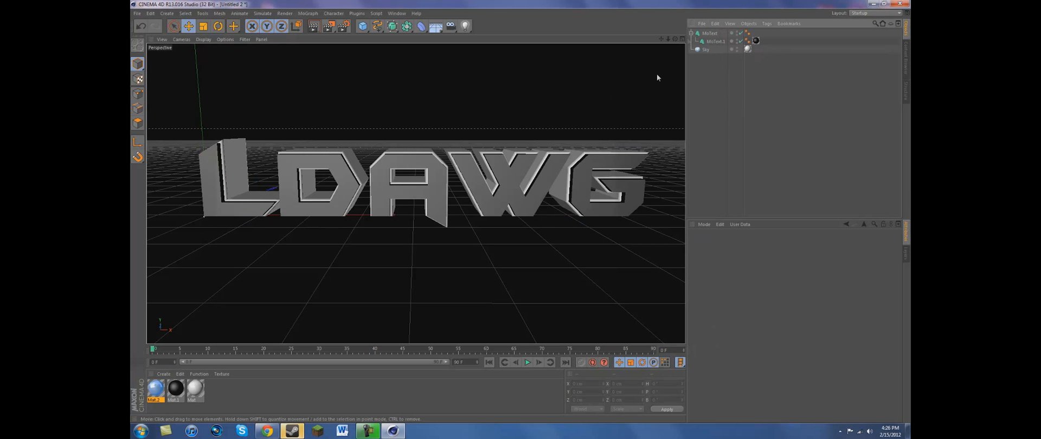
left_click_drag(158, 393, 720, 33)
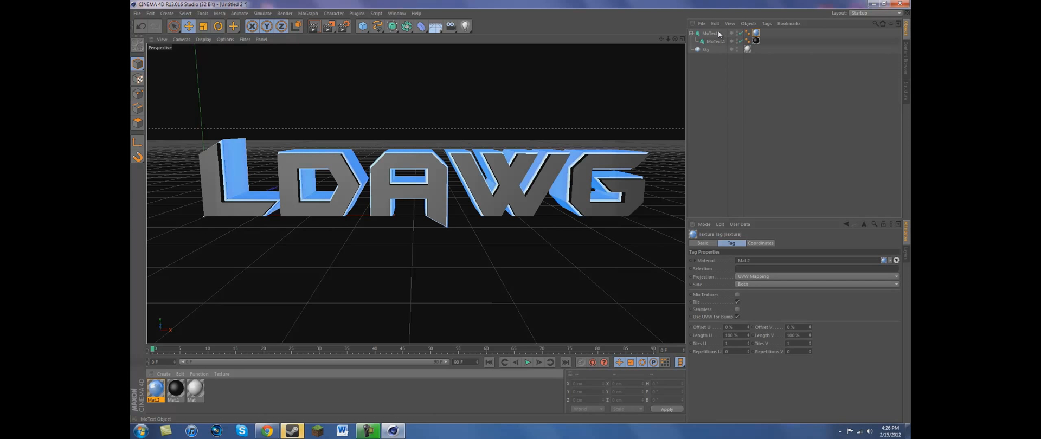
Render the active view from the front and again from an angled side view to examine the blue outline
left_click(318, 30)
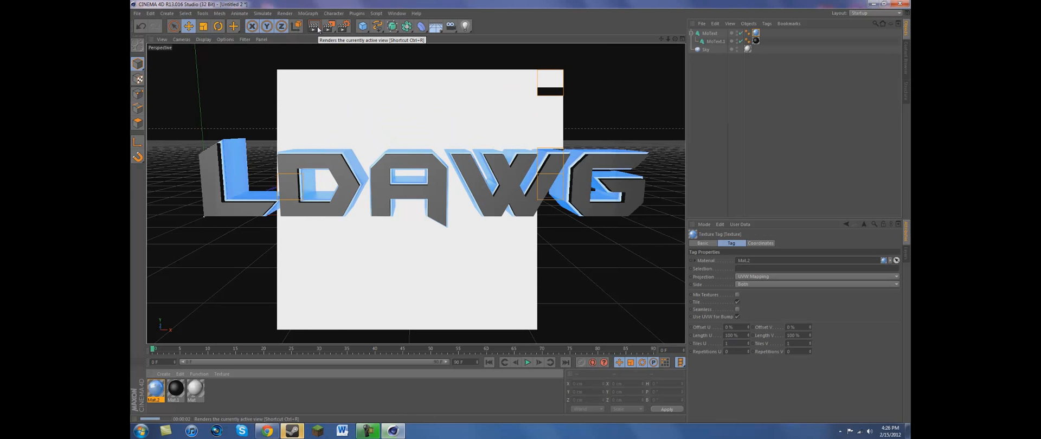
left_click_drag(473, 79, 508, 78, "alt")
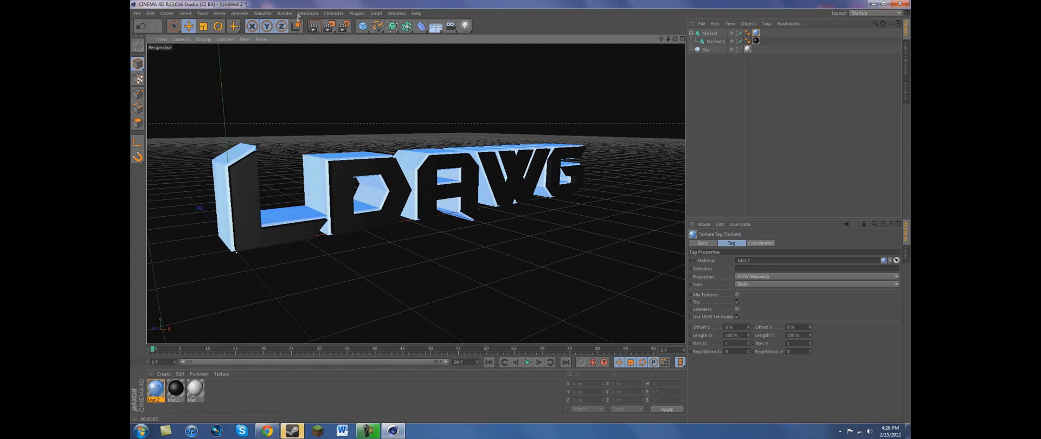
left_click(316, 28)
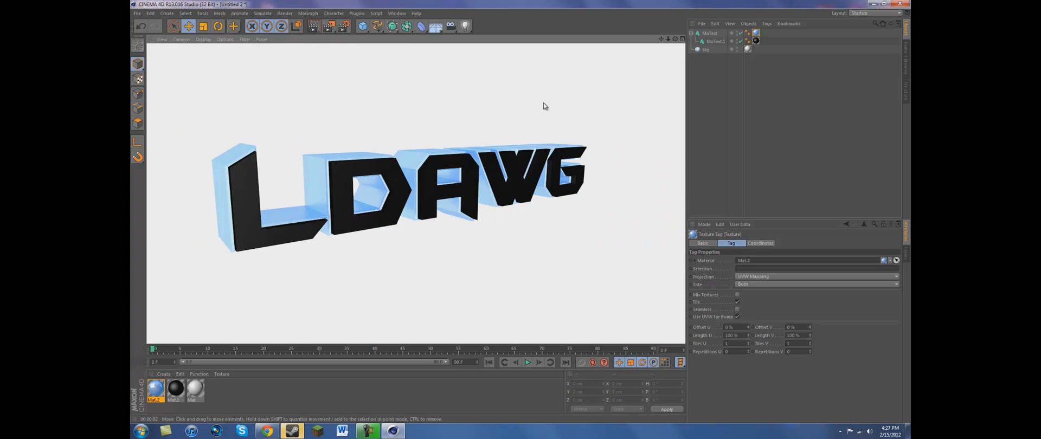
left_click_drag(543, 102, 482, 102, "alt")
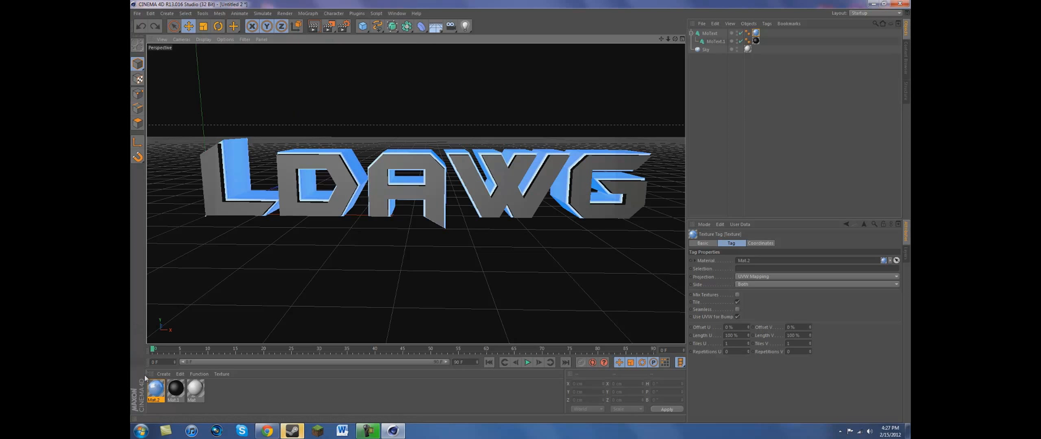
Try a light green colour of about RGB 114, 241, 107 on the front text's black material and render the view
left_click(176, 396)
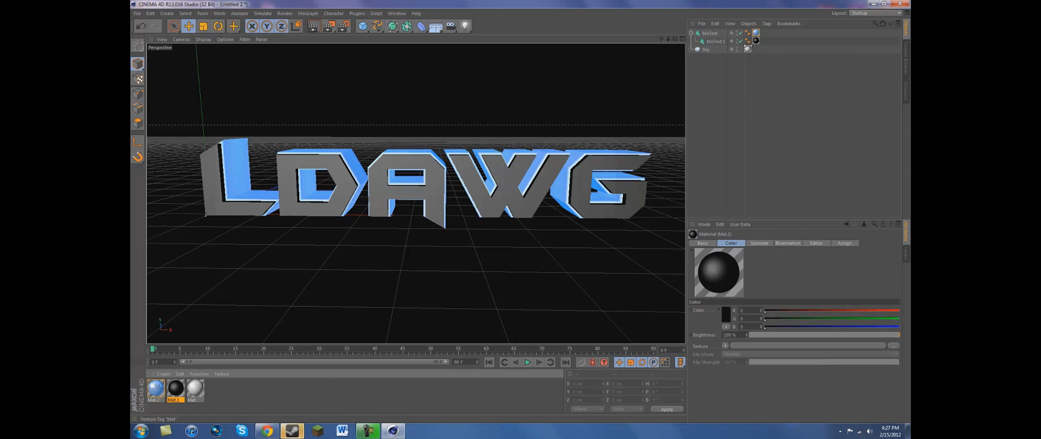
double_click(176, 396)
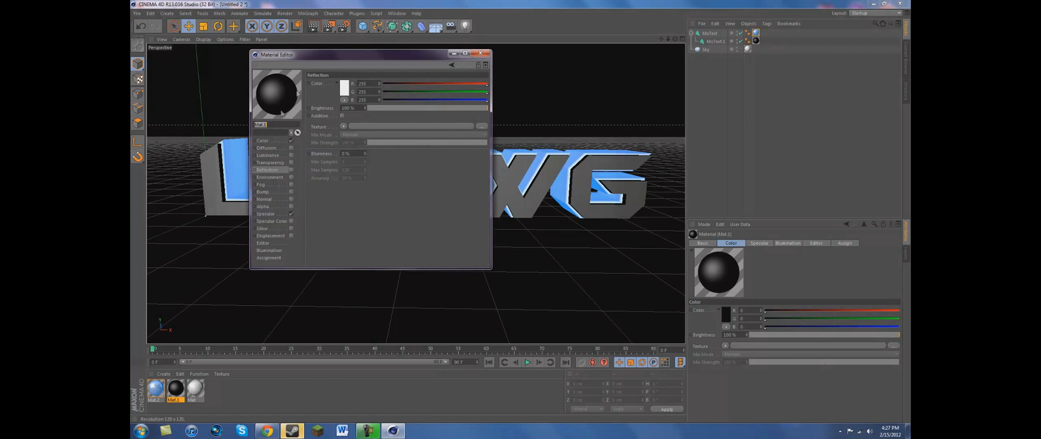
left_click(345, 89)
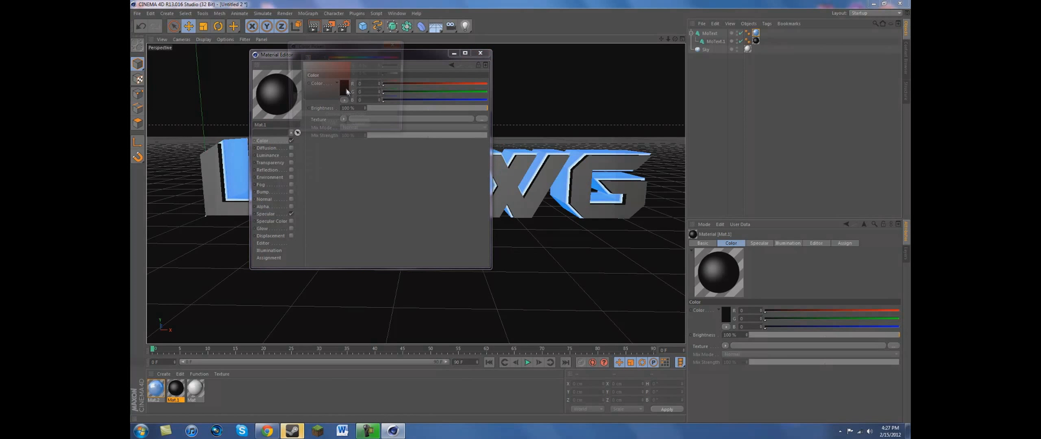
left_click_drag(323, 73, 351, 57)
left_click(338, 129)
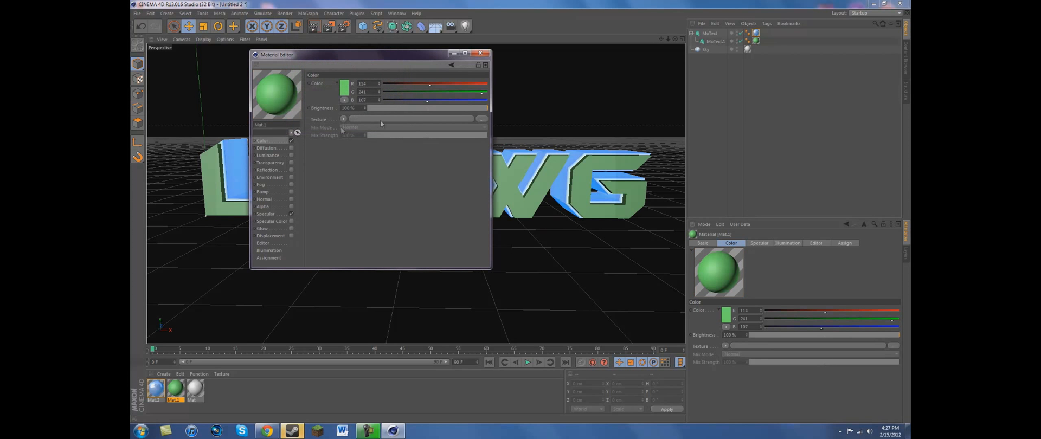
left_click(480, 53)
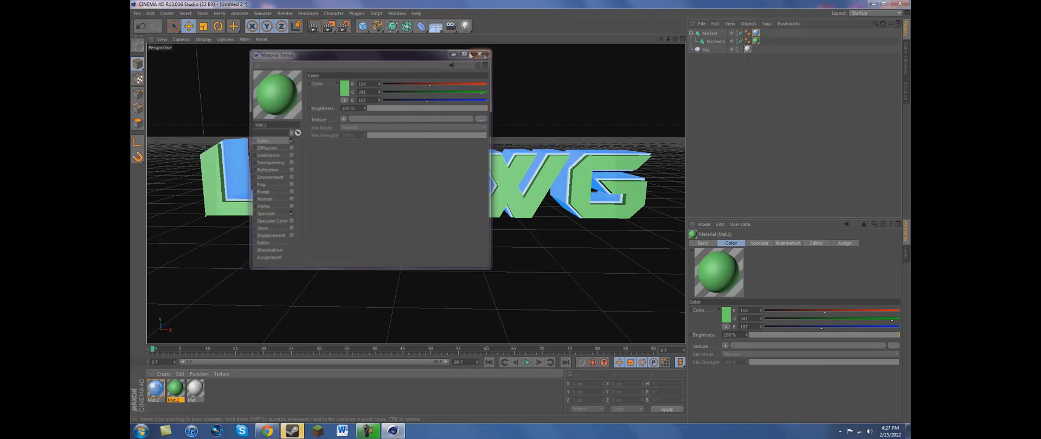
left_click(314, 26)
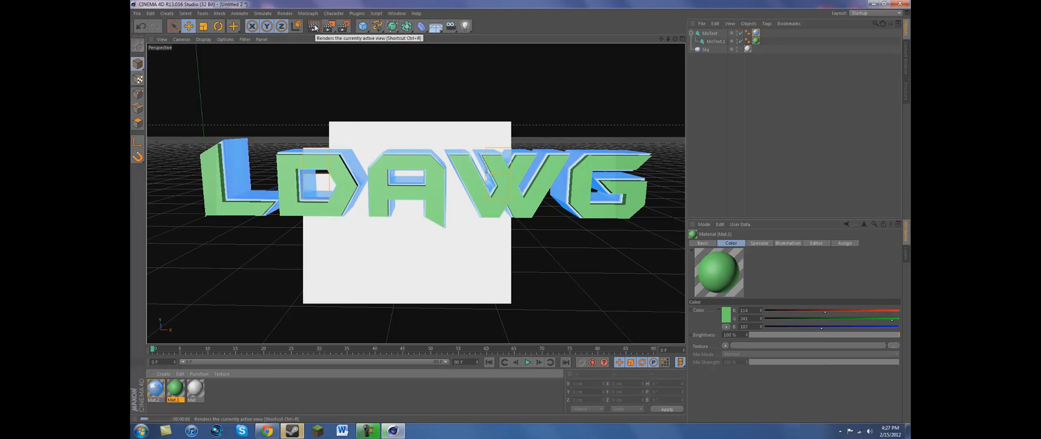
Set the front text material's colour back to black, RGB 0, 0, 0, and close its settings
double_click(176, 388)
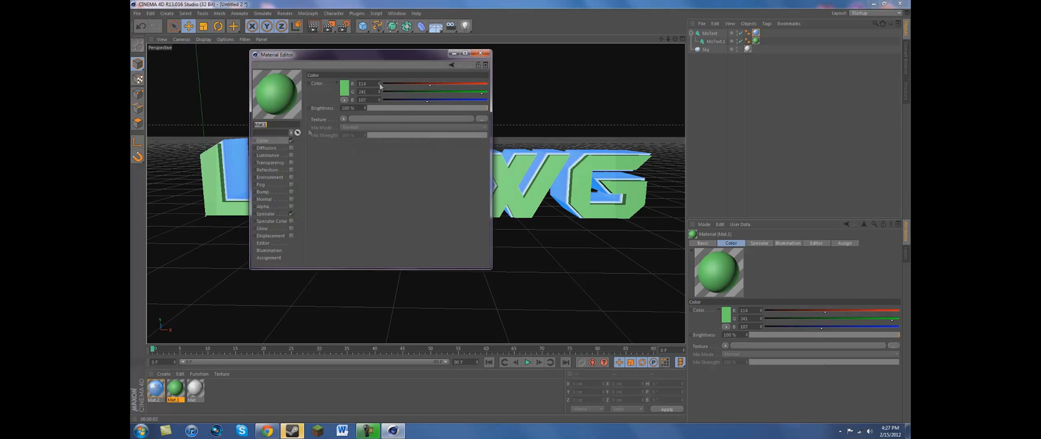
left_click(344, 88)
left_click(295, 118)
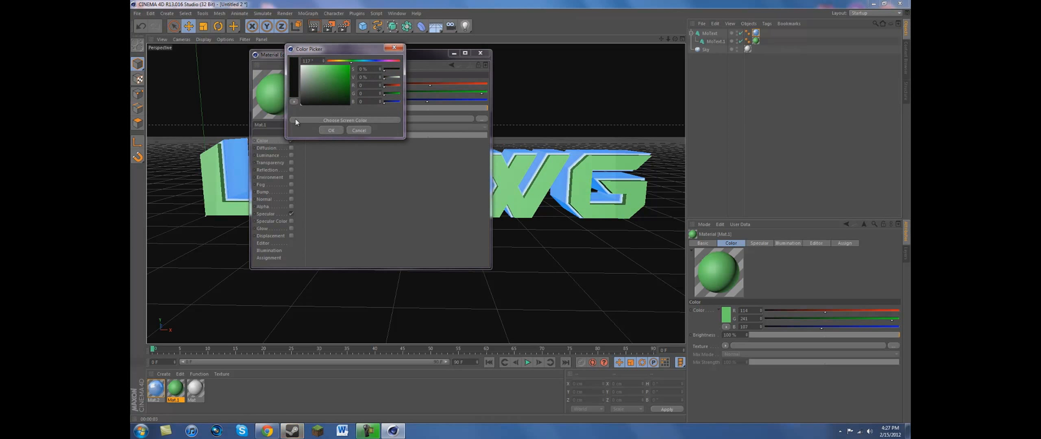
left_click(331, 131)
left_click(480, 53)
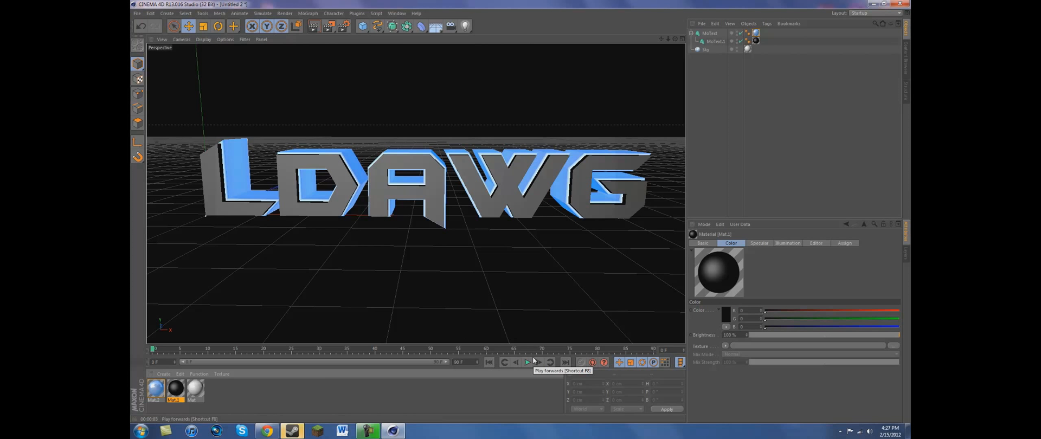
Open the render settings and look through the Film/Video output presets without choosing one
left_click(341, 25)
left_click_drag(352, 6, 354, 101)
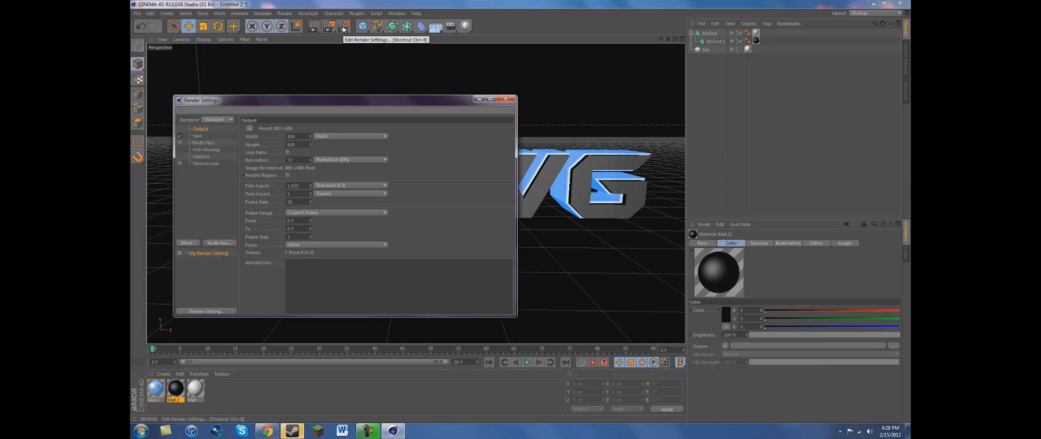
left_click_drag(407, 101, 446, 91)
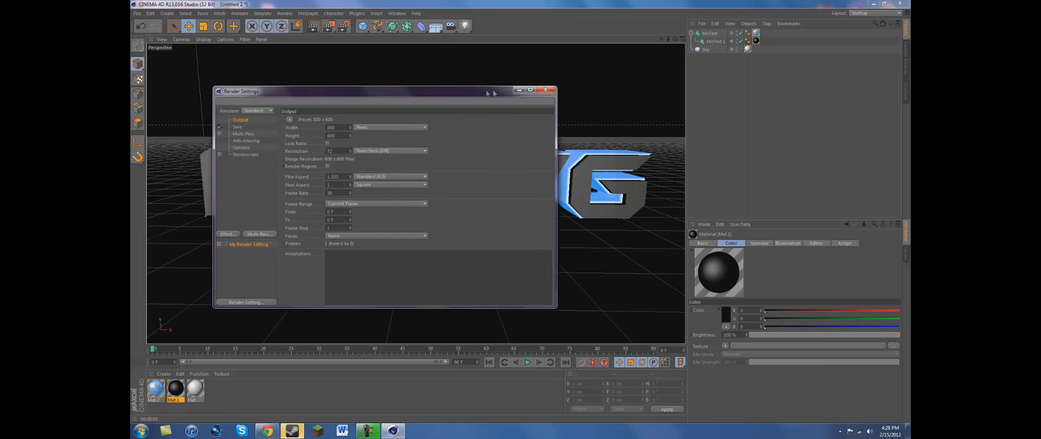
left_click(523, 91)
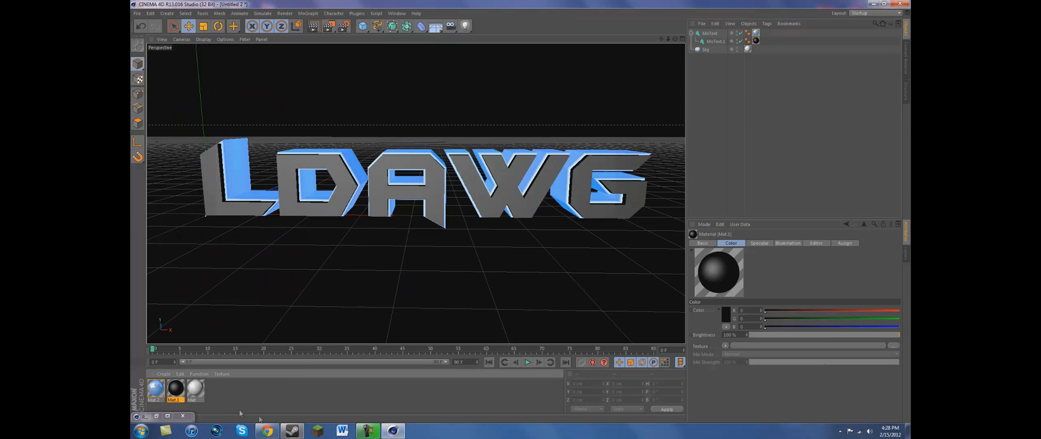
left_click(166, 417)
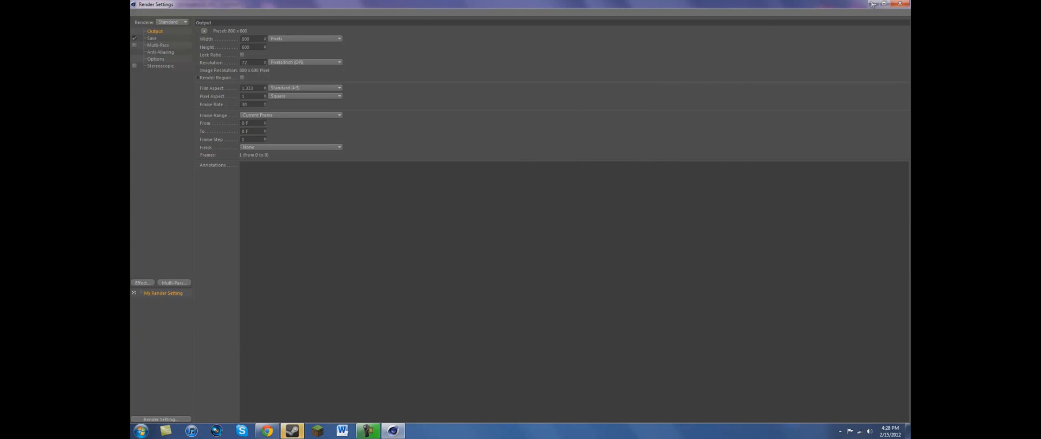
left_click(885, 4)
left_click_drag(412, 97, 561, 104)
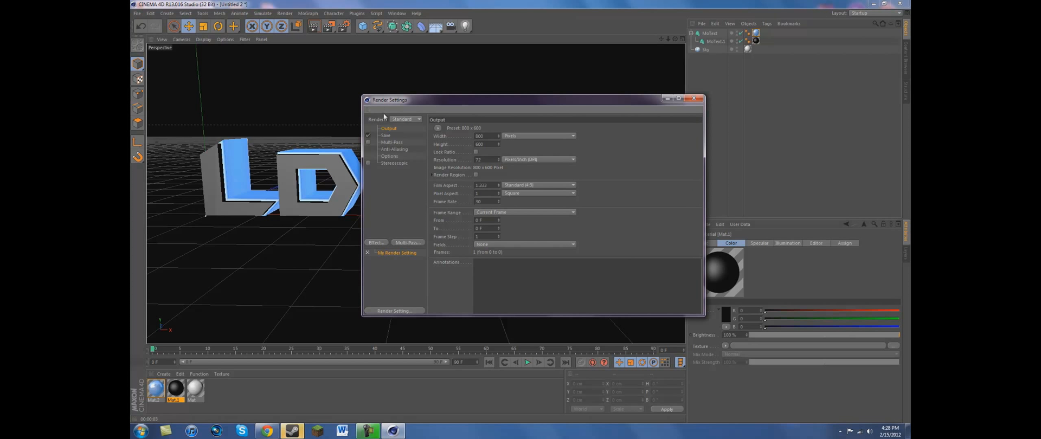
left_click(438, 128)
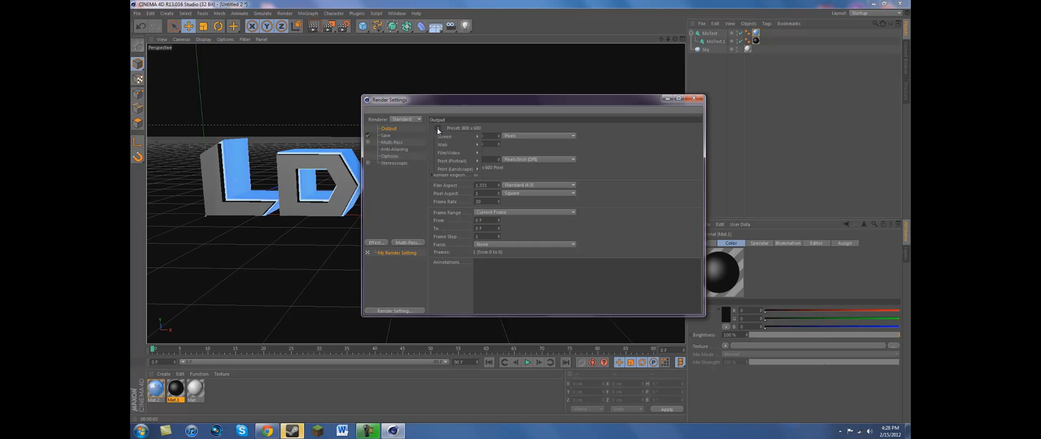
mouse_move(446, 147)
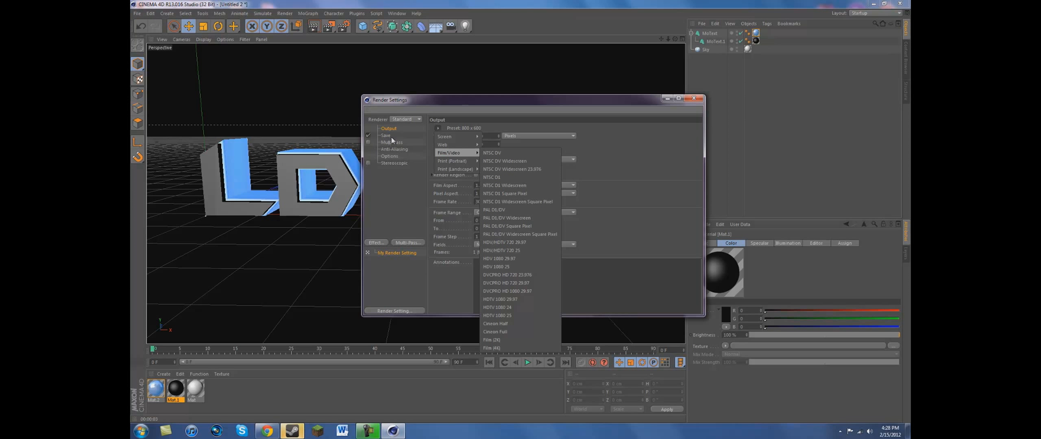
left_click(410, 123)
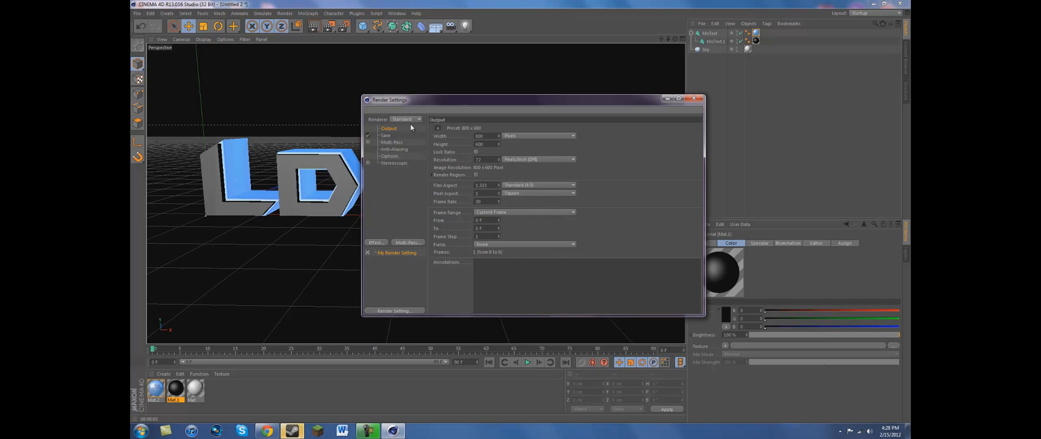
Add the Ambient Occlusion and Global Illumination effects to the render settings and view the options of both
left_click(382, 244)
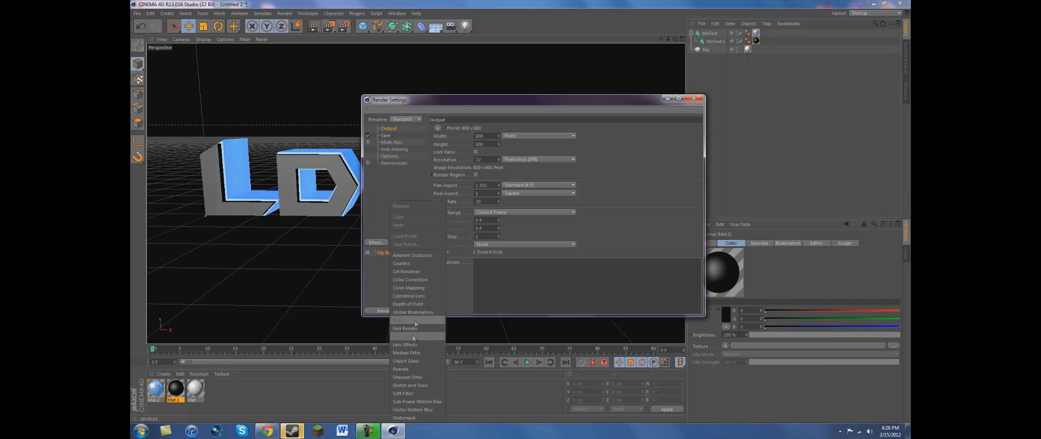
left_click(412, 255)
left_click(384, 244)
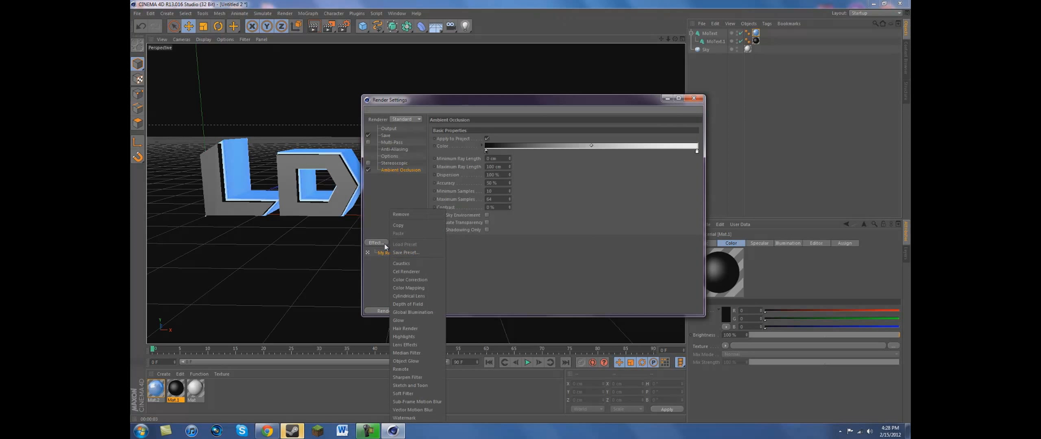
left_click(429, 312)
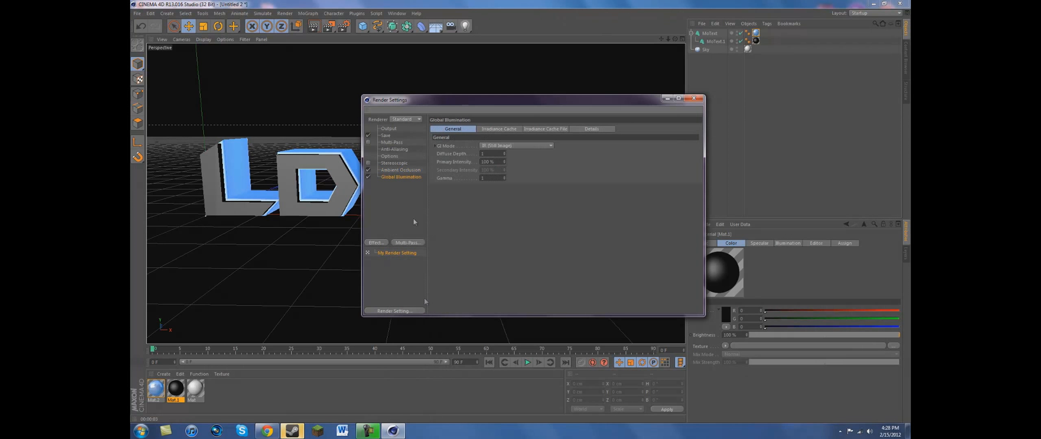
left_click(391, 170)
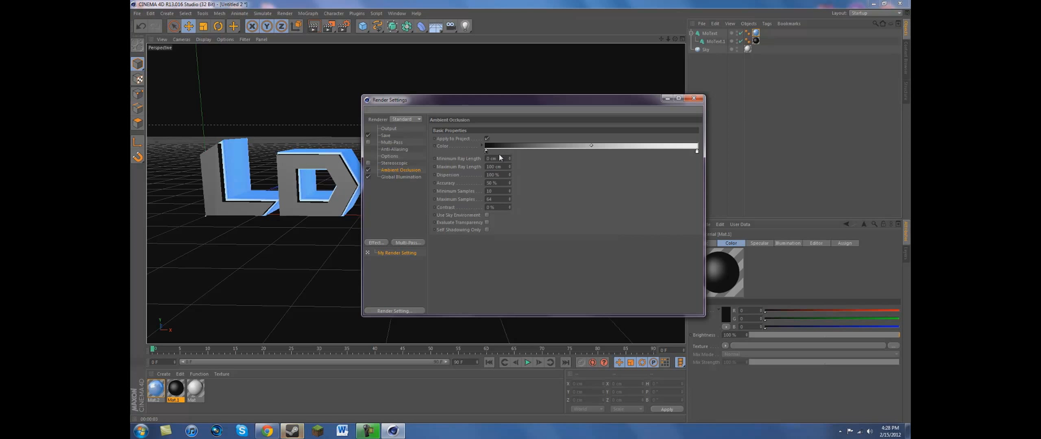
left_click(411, 179)
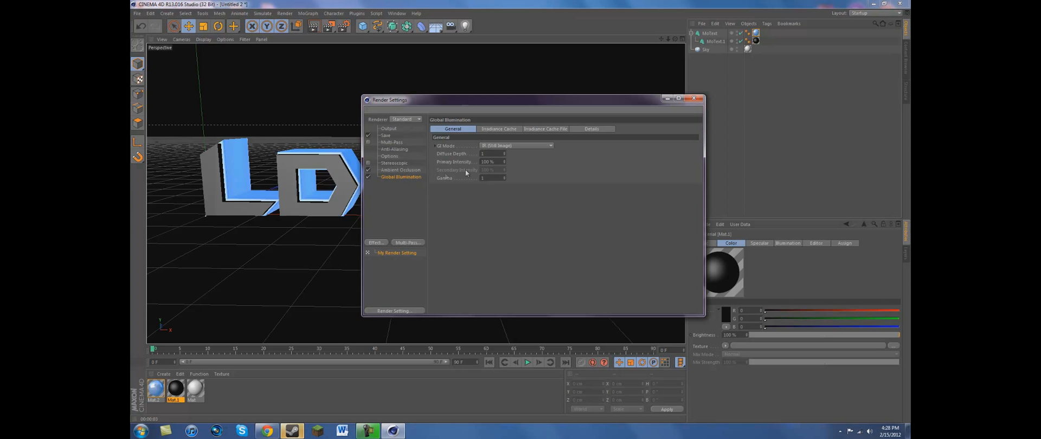
Set the Global Illumination irradiance cache's stochastic samples and record density to Low, check the Ambient Occlusion options and close the render settings
left_click(493, 129)
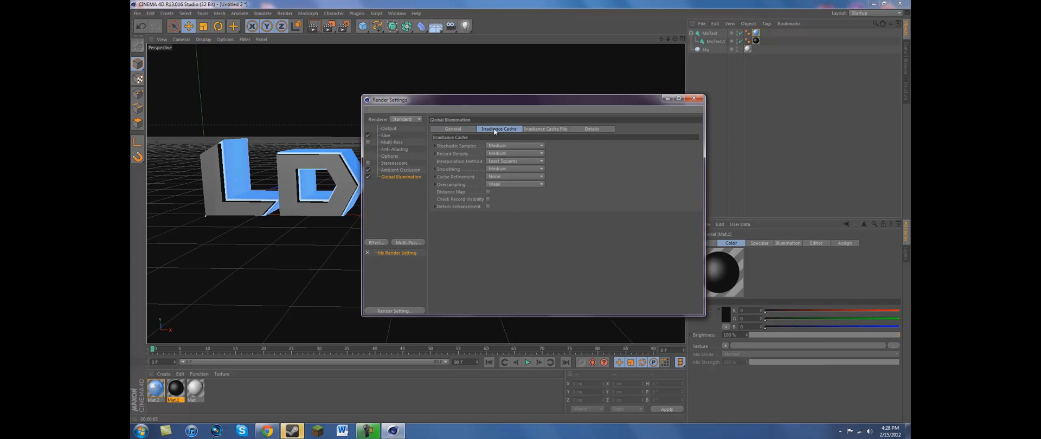
left_click(495, 147)
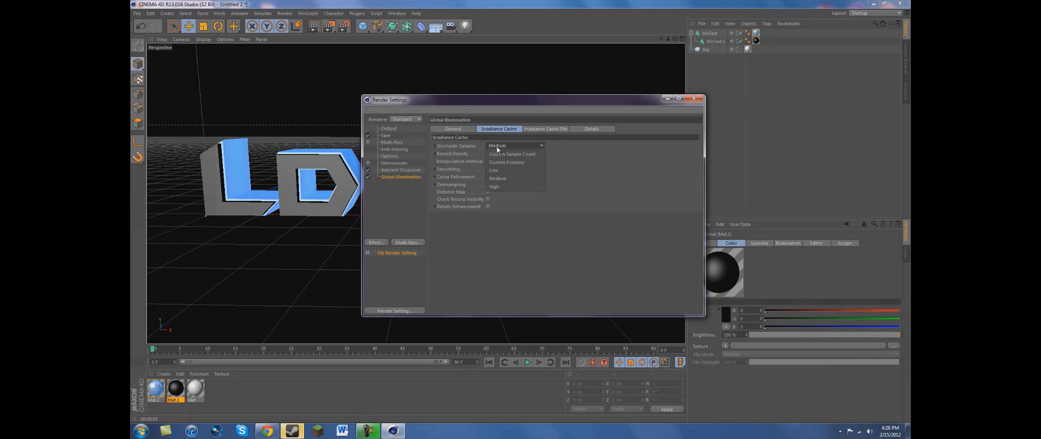
left_click(493, 170)
left_click(514, 154)
left_click(499, 178)
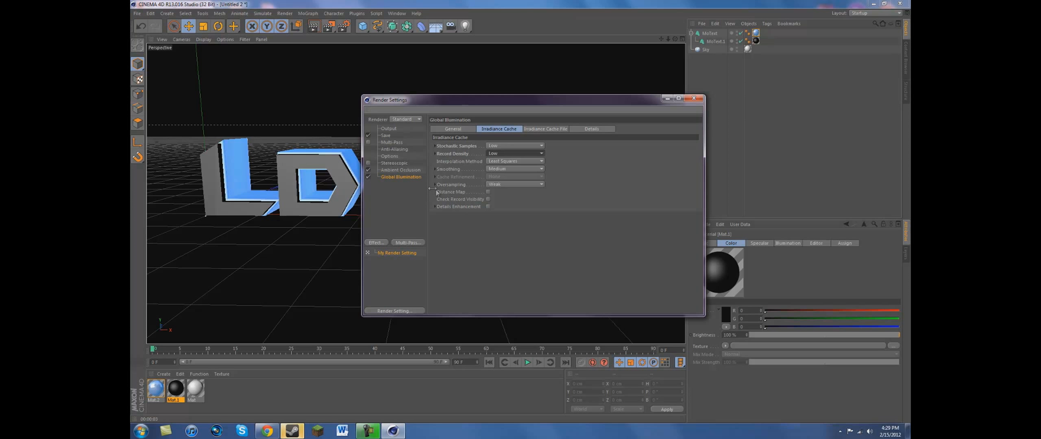
left_click(401, 170)
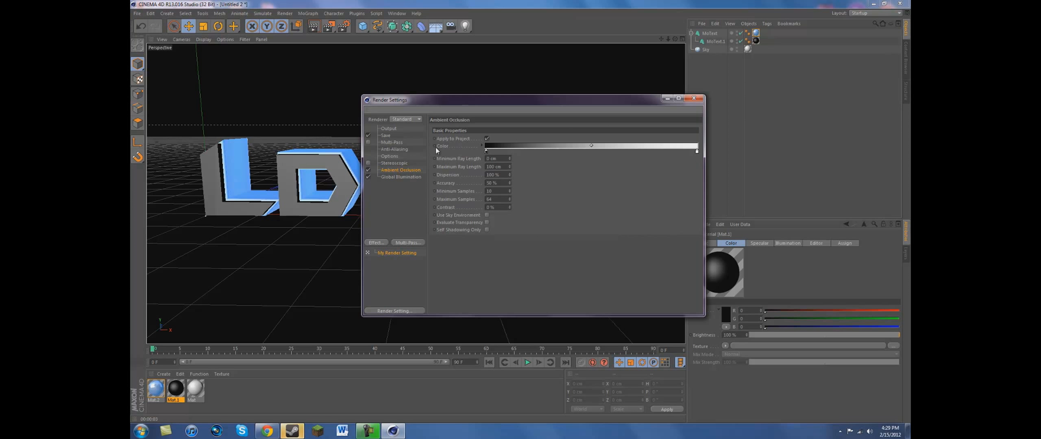
left_click(693, 98)
Start a test render of the LDawg text, stop it and tilt the view to look from slightly higher
left_click(314, 28)
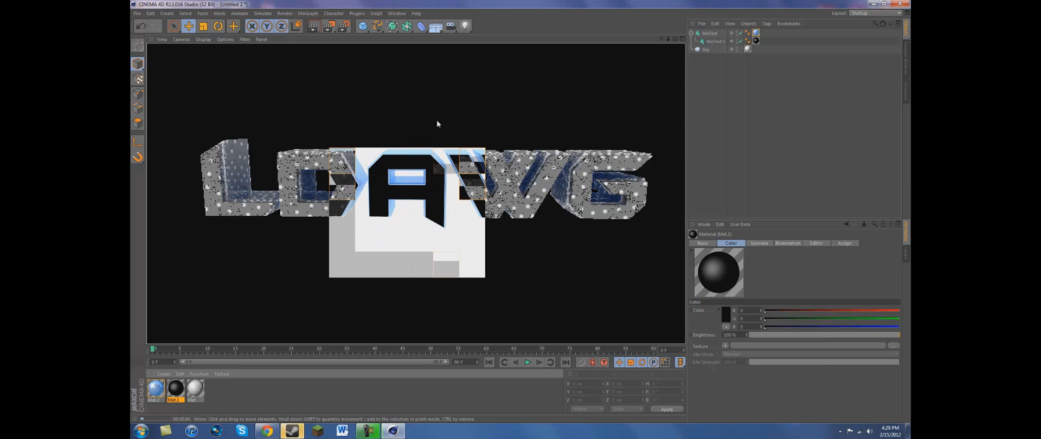
left_click(484, 105)
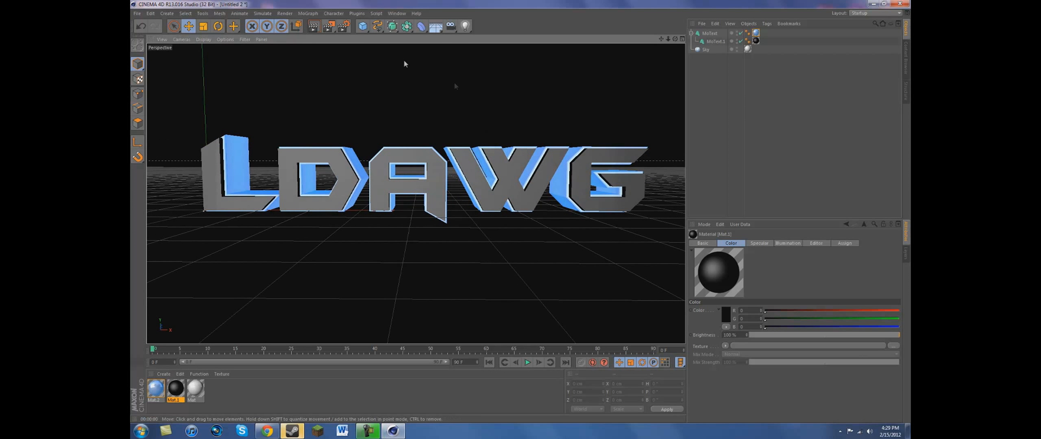
left_click_drag(463, 87, 463, 104, "alt")
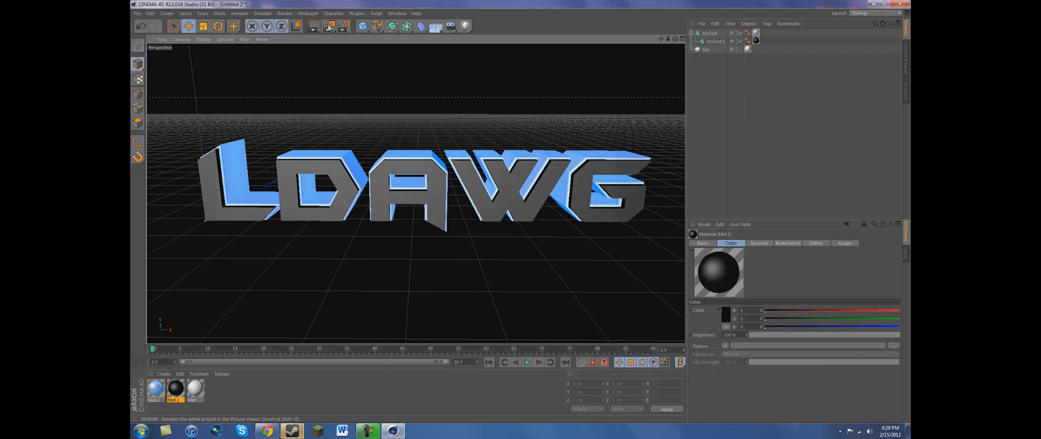
Reopen the render settings, go over the Ambient Occlusion ray length and the Global Illumination irradiance cache options, and close them
left_click(344, 26)
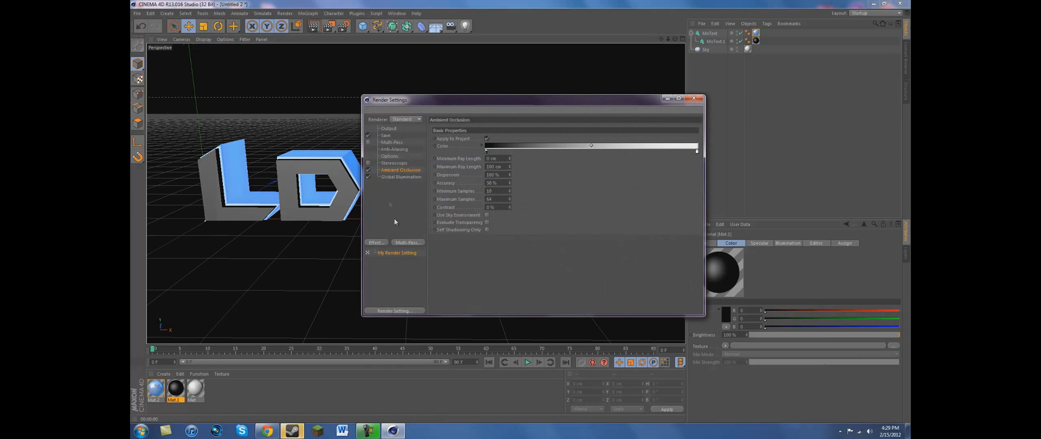
left_click(510, 157)
left_click(510, 157)
left_click(510, 160)
left_click(402, 177)
left_click(492, 129)
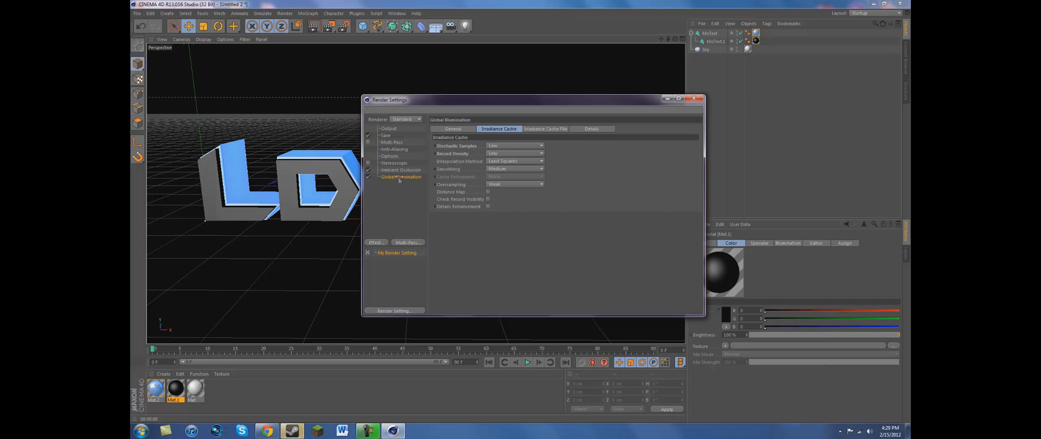
left_click(693, 99)
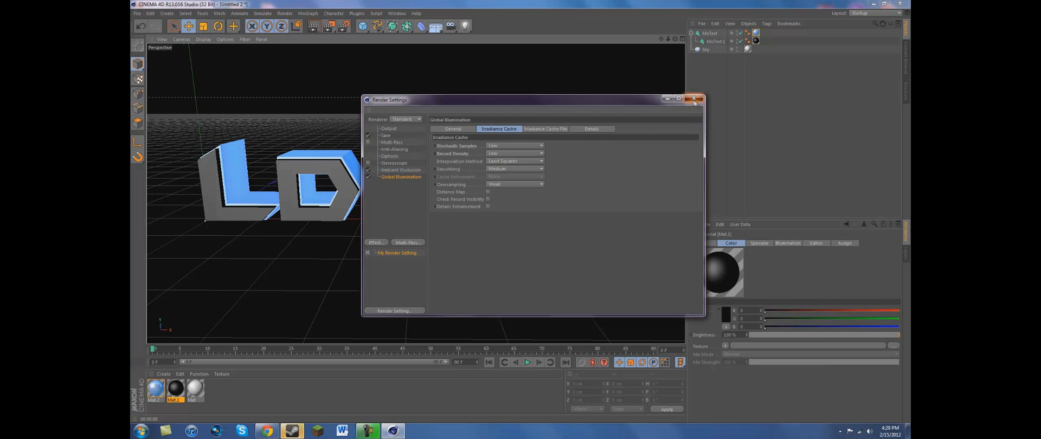
Render the view to check the text's ambient occlusion and global illumination, lowering the view angle between attempts
left_click(314, 26)
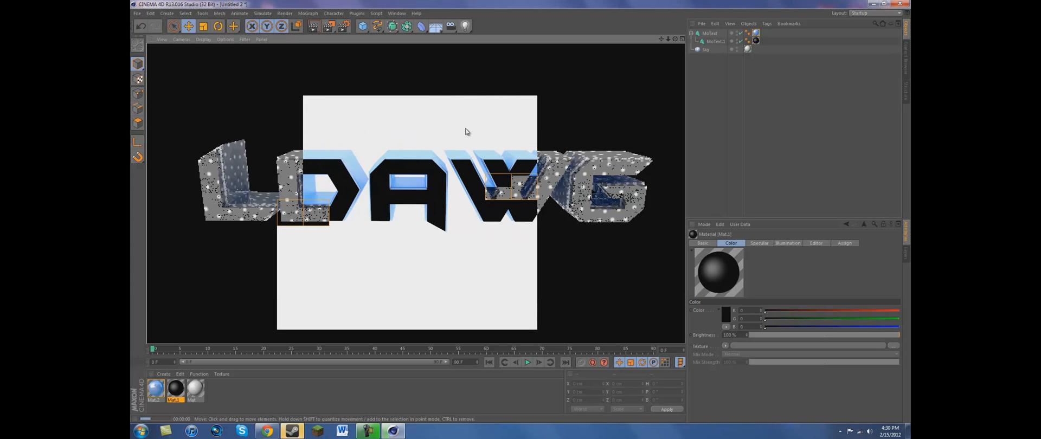
left_click(467, 129)
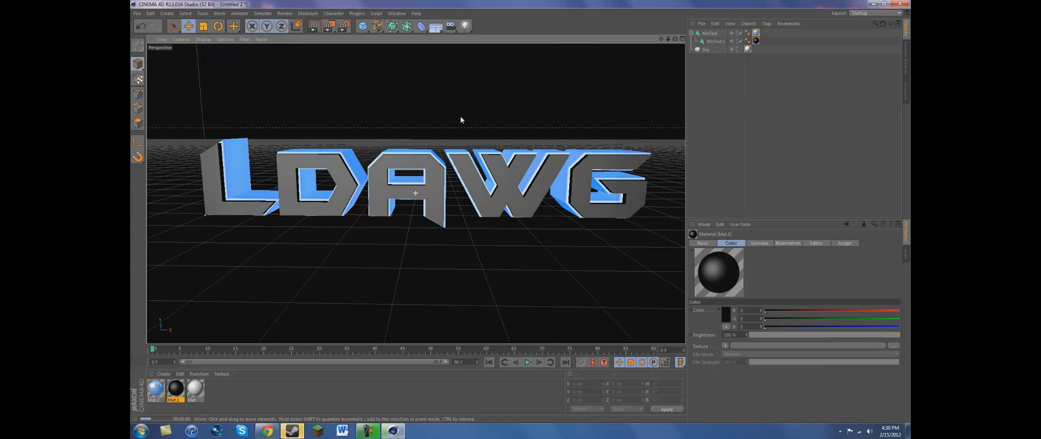
left_click(314, 26)
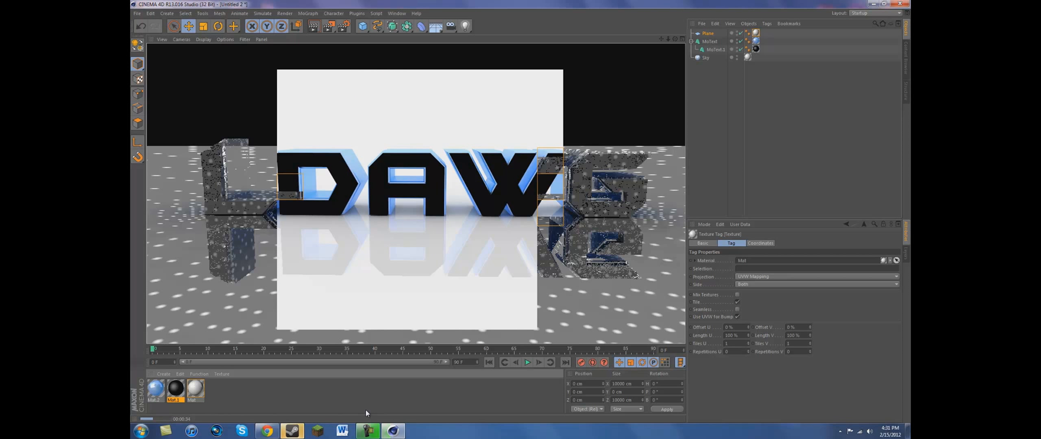
Look through the primitive objects, view the floor plane's object properties and render the view with the plane
left_click(364, 31)
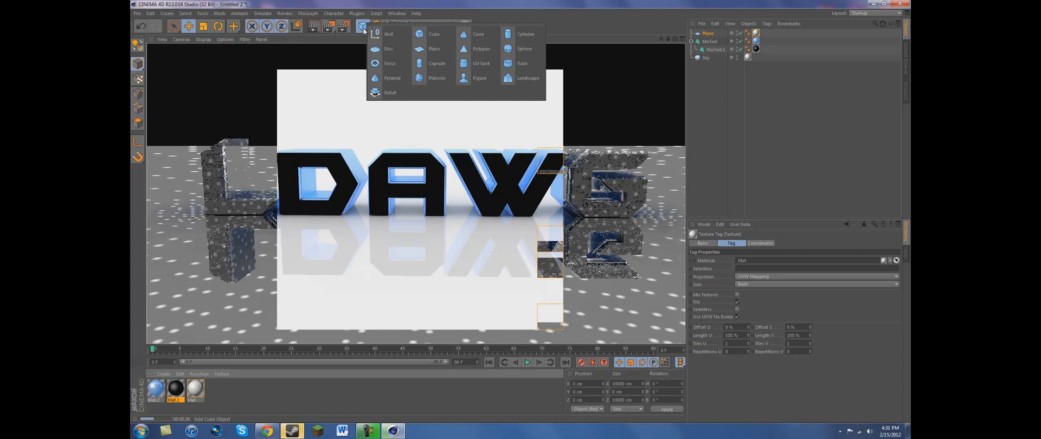
left_click_drag(364, 31, 395, 20)
left_click(710, 34)
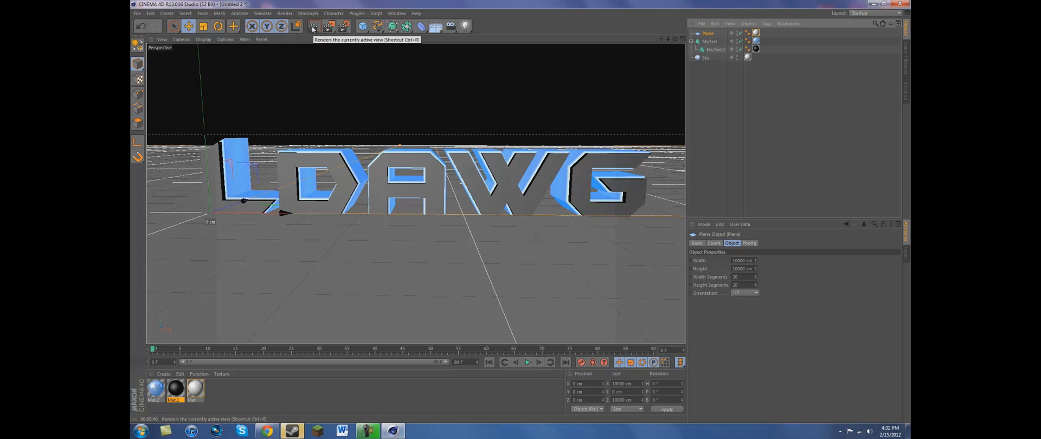
left_click(313, 28)
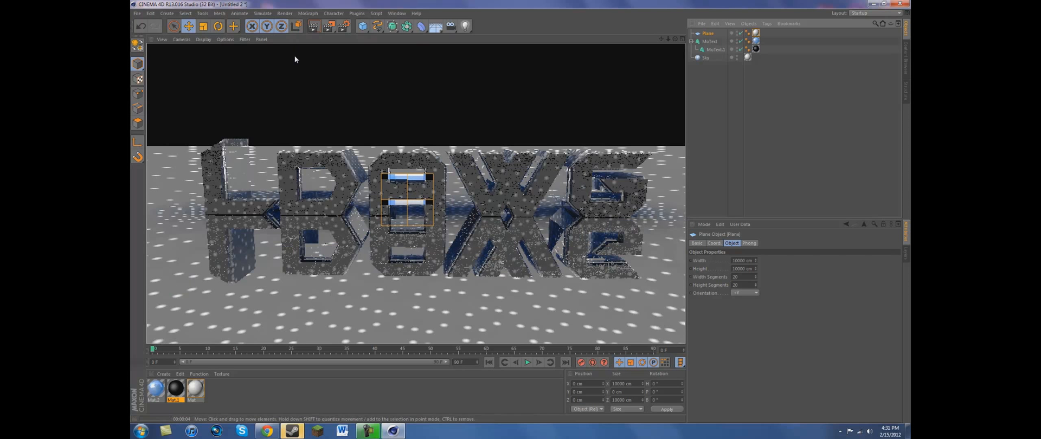
Create a new non-reflective material and set its colour to white, RGB 255, 255, 255
double_click(212, 392)
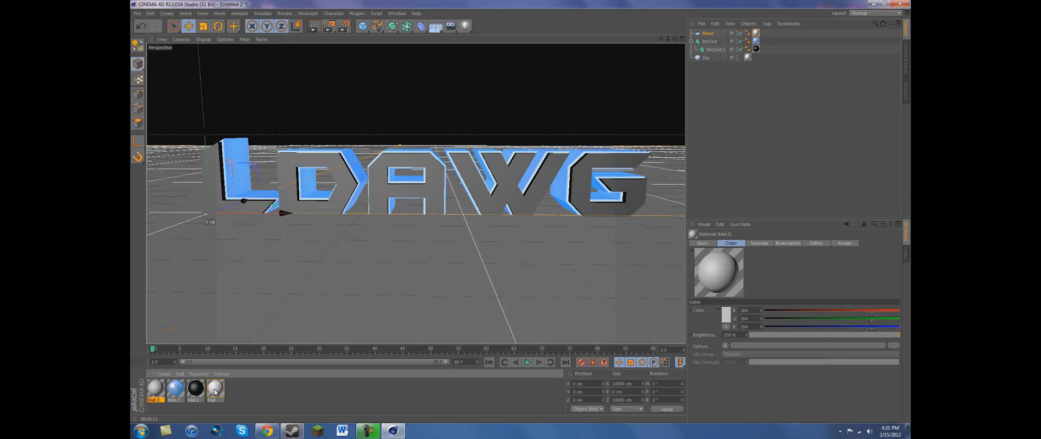
double_click(156, 389)
left_click(341, 90)
left_click_drag(304, 70, 291, 56)
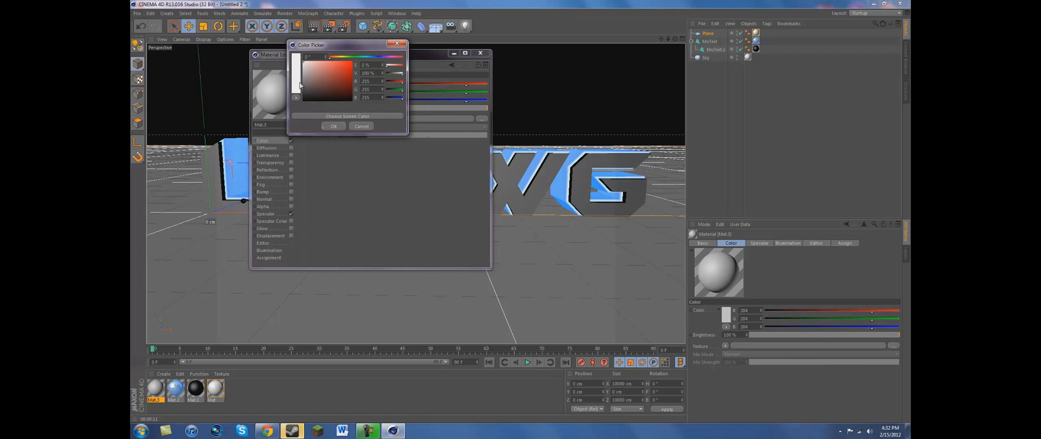
left_click(334, 125)
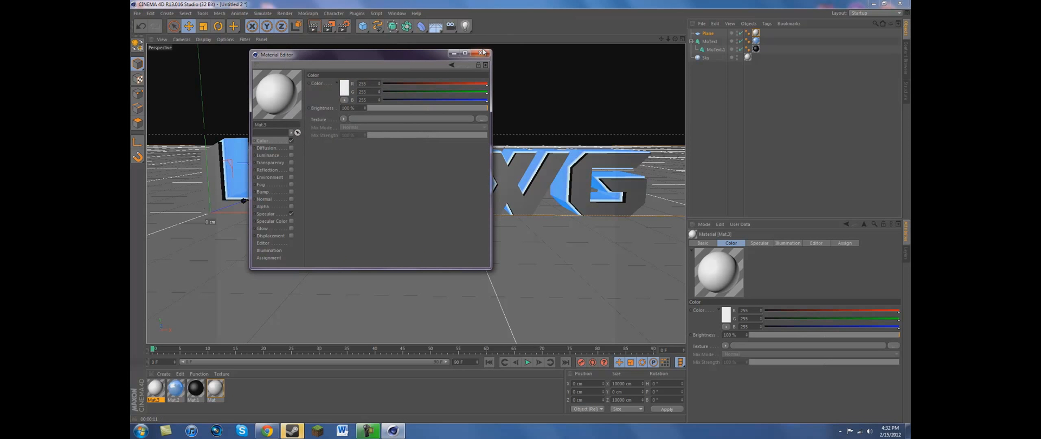
left_click(481, 53)
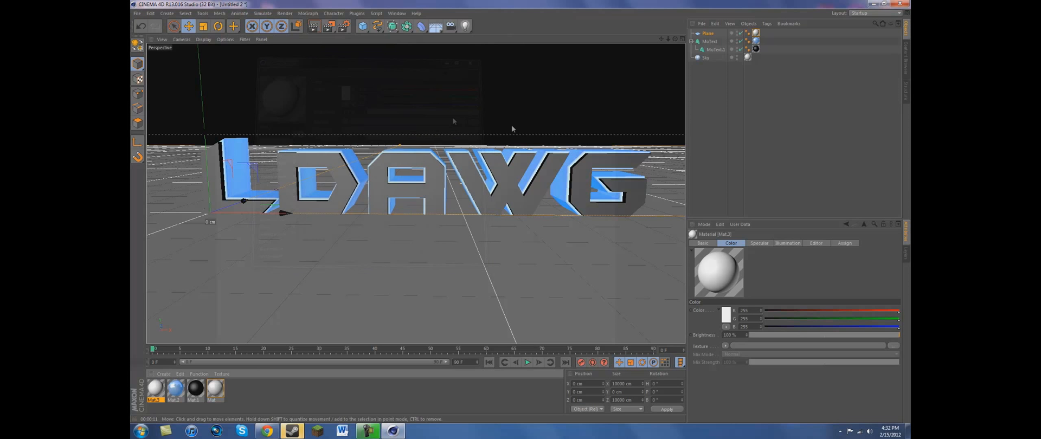
Replace the floor plane's material with the new plain white one, Mat.3, and render the view to compare
left_click(756, 34)
key("Delete")
left_click(157, 395)
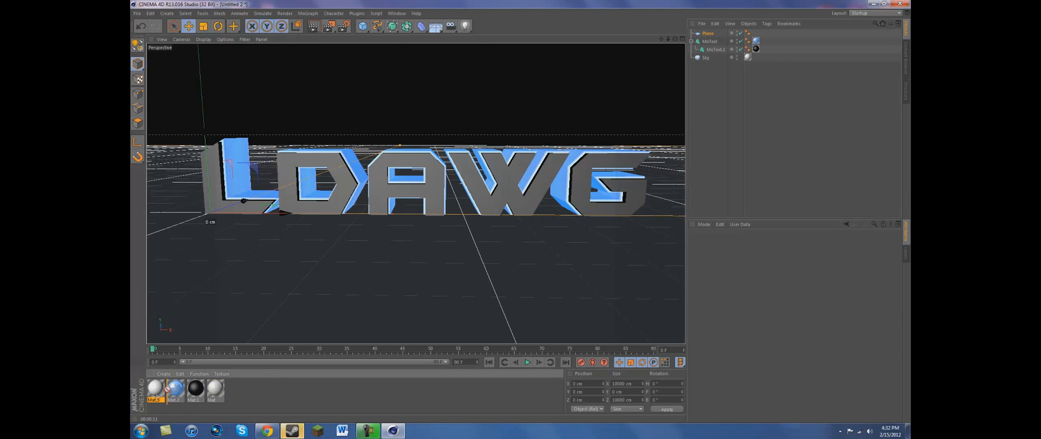
left_click_drag(156, 396, 753, 34)
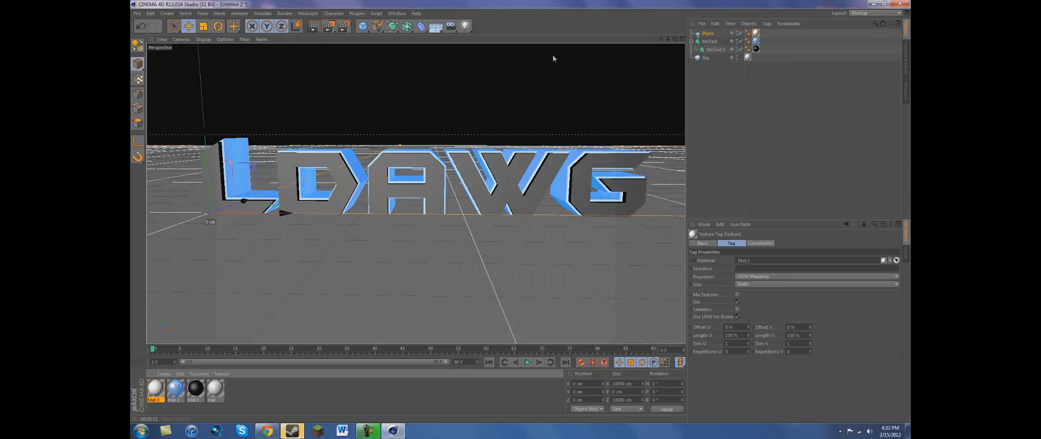
left_click(313, 27)
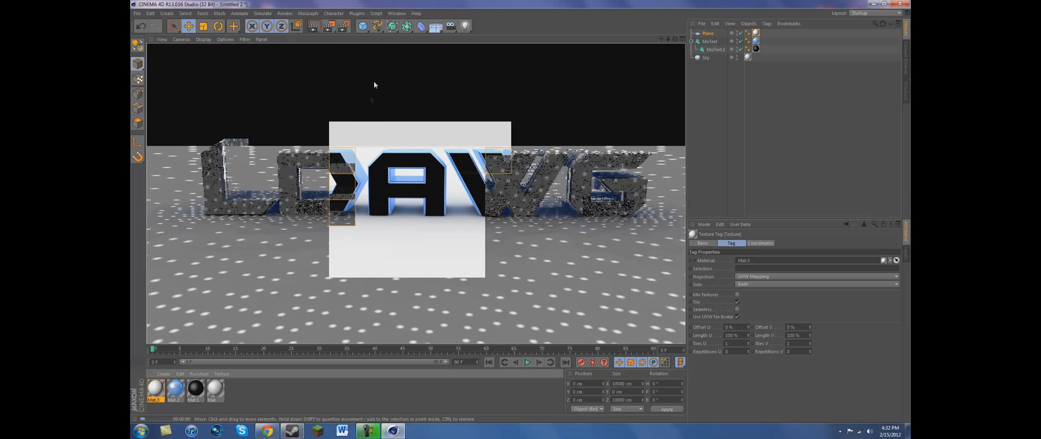
left_click(395, 120)
left_click_drag(396, 119, 395, 126, "alt")
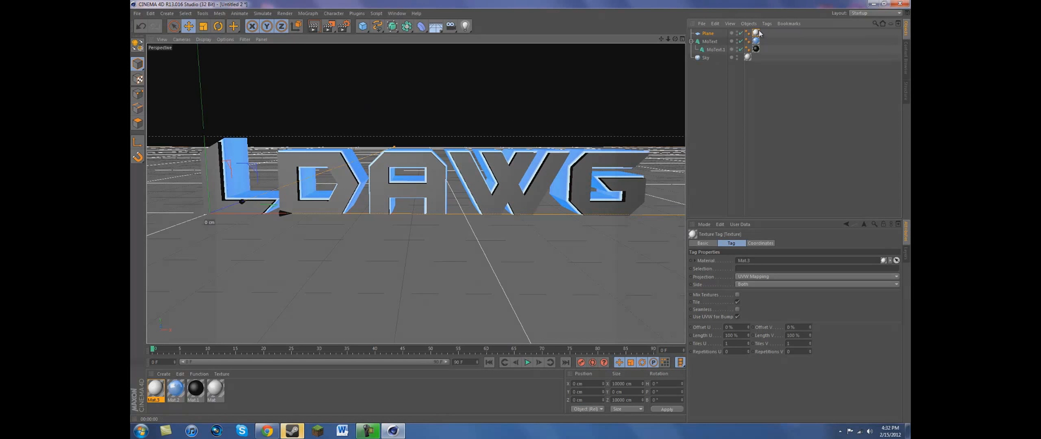
Replace the plane's plain white material with the reflective white material Mat and render the view
key("Delete")
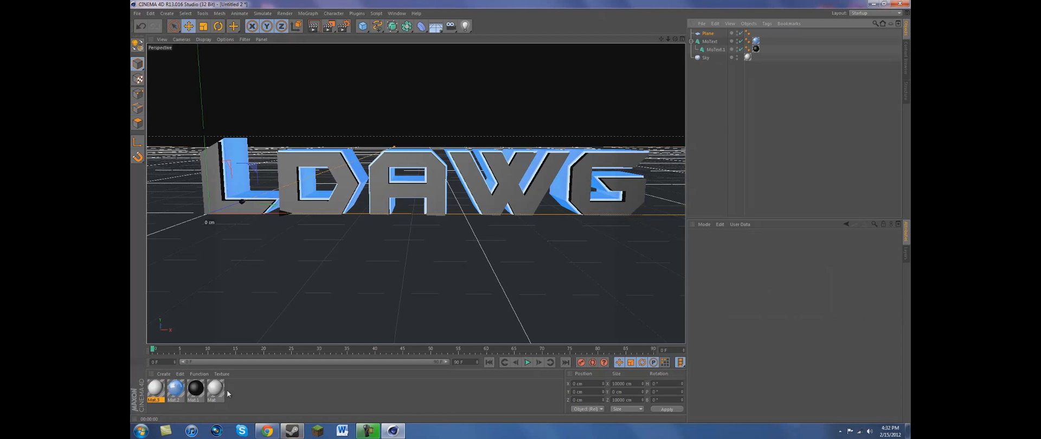
left_click_drag(215, 391, 775, 70)
left_click_drag(733, 38, 732, 34)
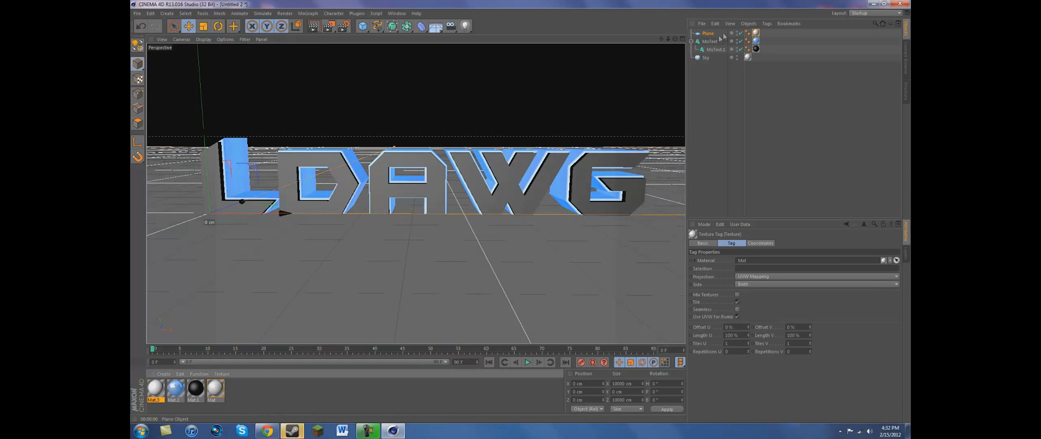
left_click(315, 29)
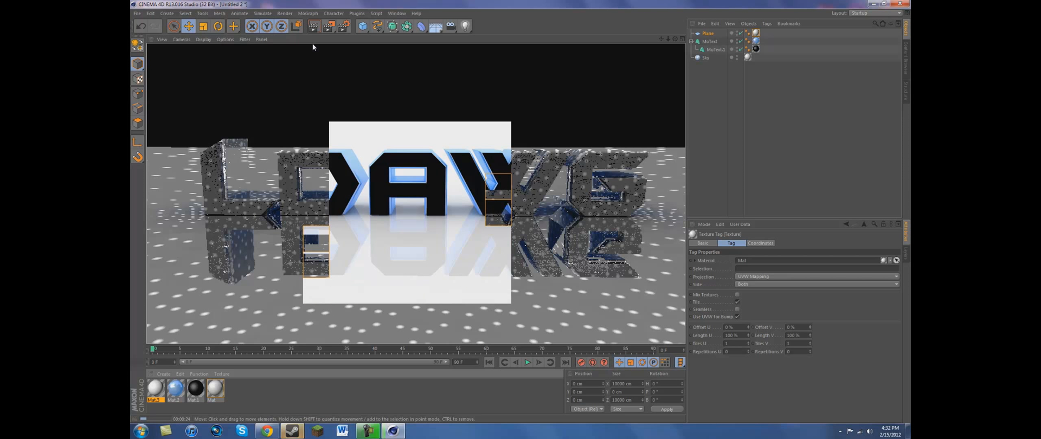
left_click(370, 431)
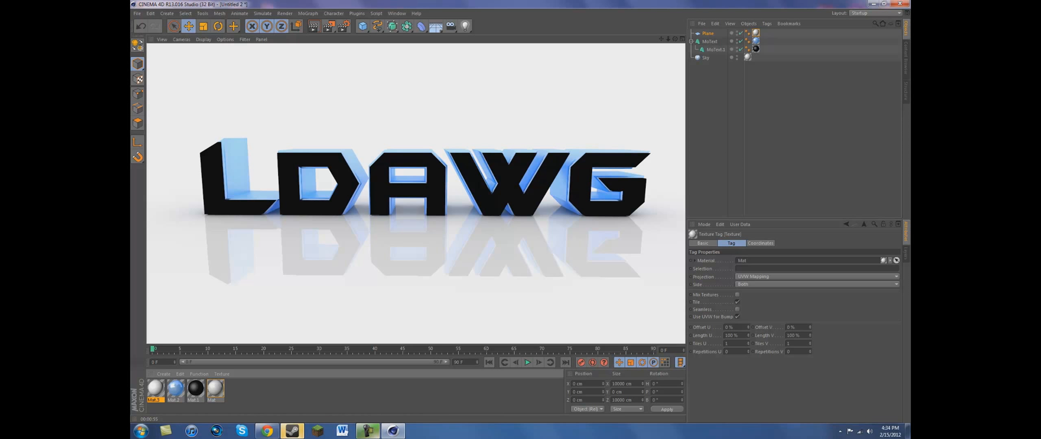
left_click(372, 436)
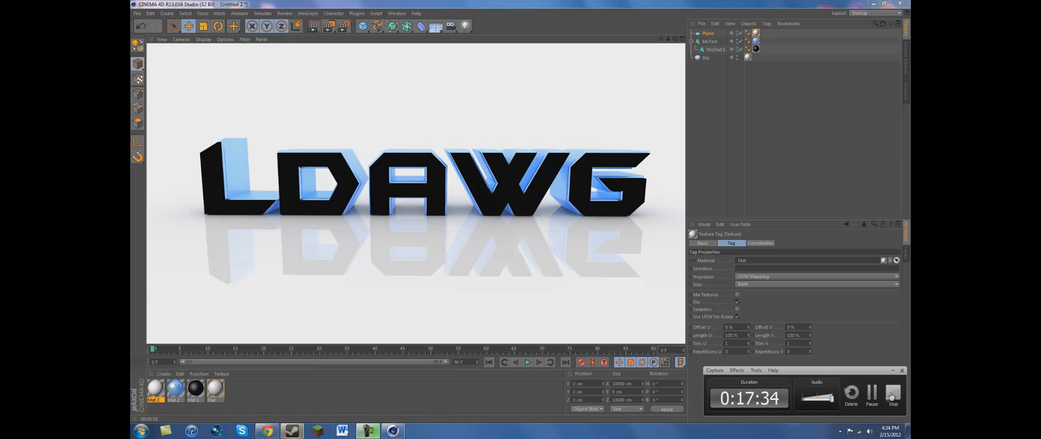